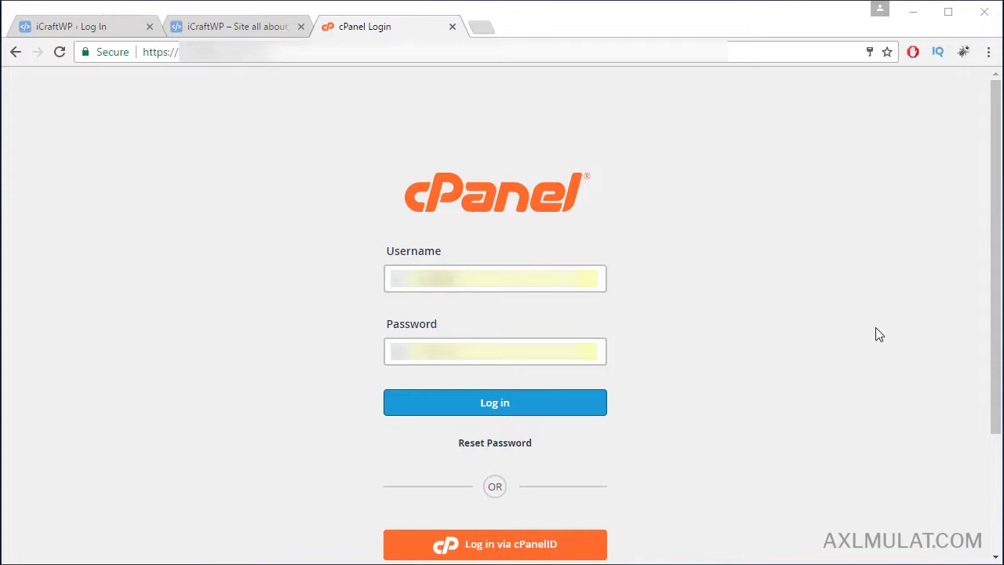
# Step: Log in to the hosting control panel with the prefilled username and password and view its main page
pyautogui.click(530, 408)
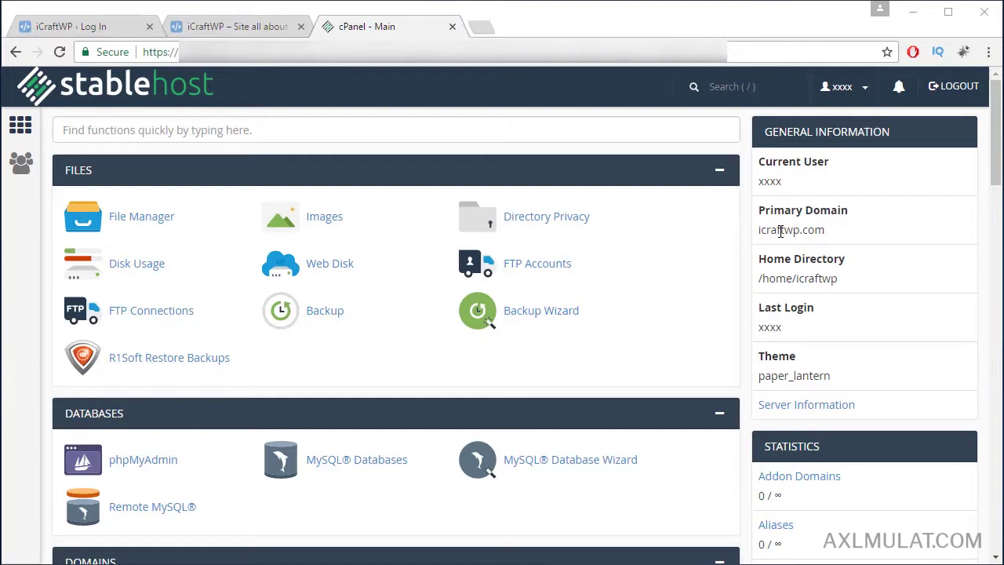
pyautogui.scroll(-2, 848, 265)
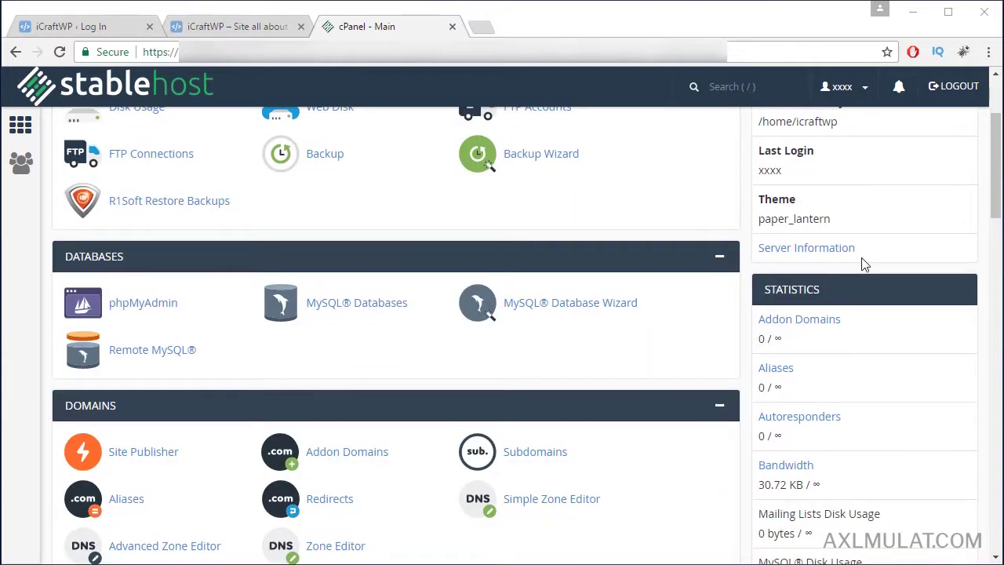
pyautogui.scroll(-1, 863, 264)
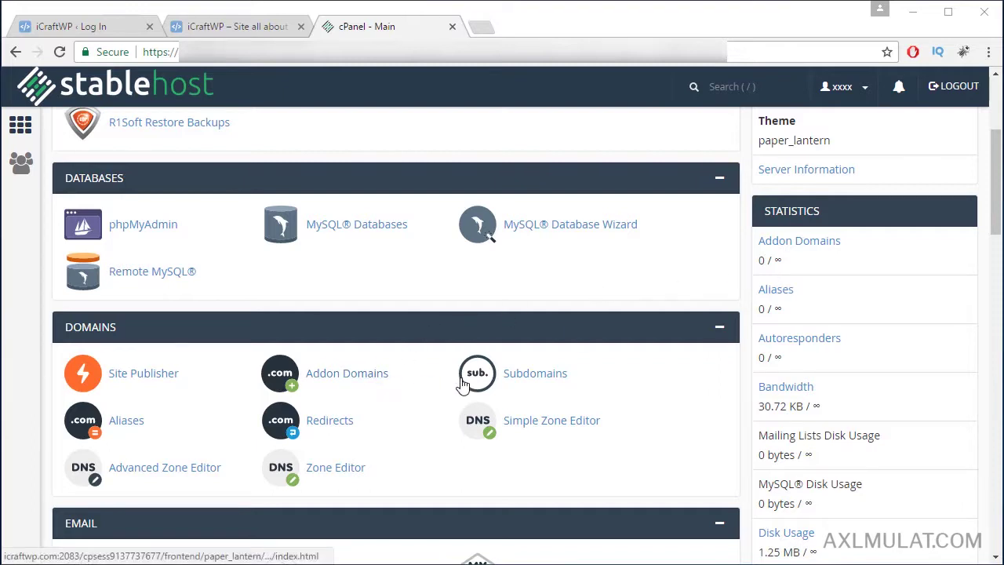
# Step: Check the nameservers noted in Notepad, and examine the hosting account's usage statistics in cPanel
pyautogui.hotkey('alt', 'Tab')
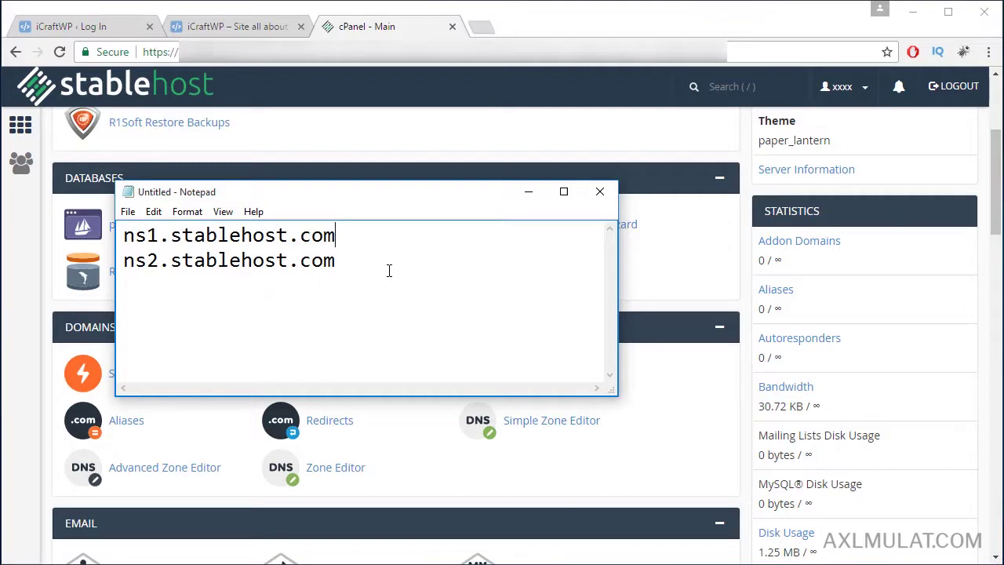
pyautogui.click(526, 193)
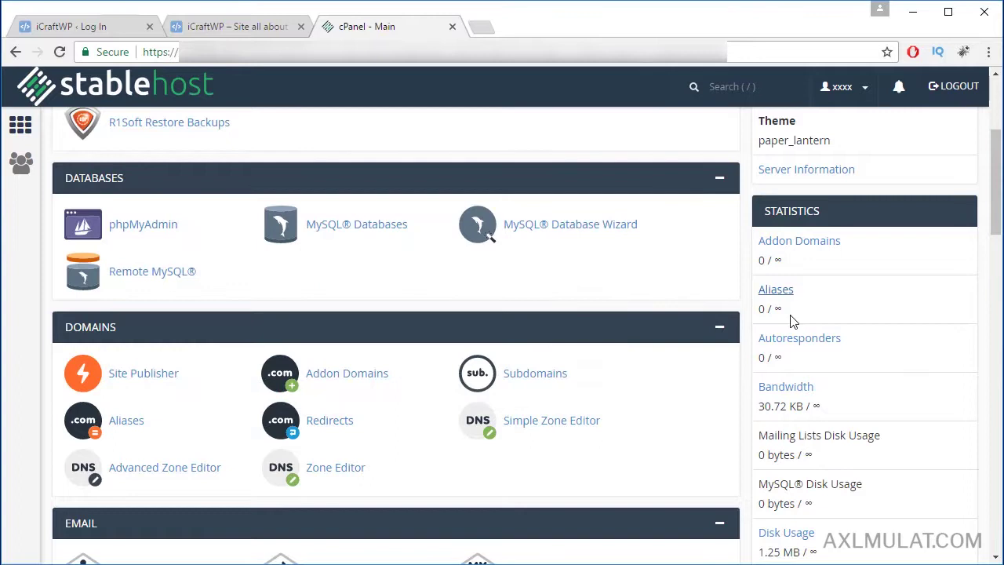
pyautogui.scroll(-1, 824, 329)
pyautogui.scroll(-1, 816, 323)
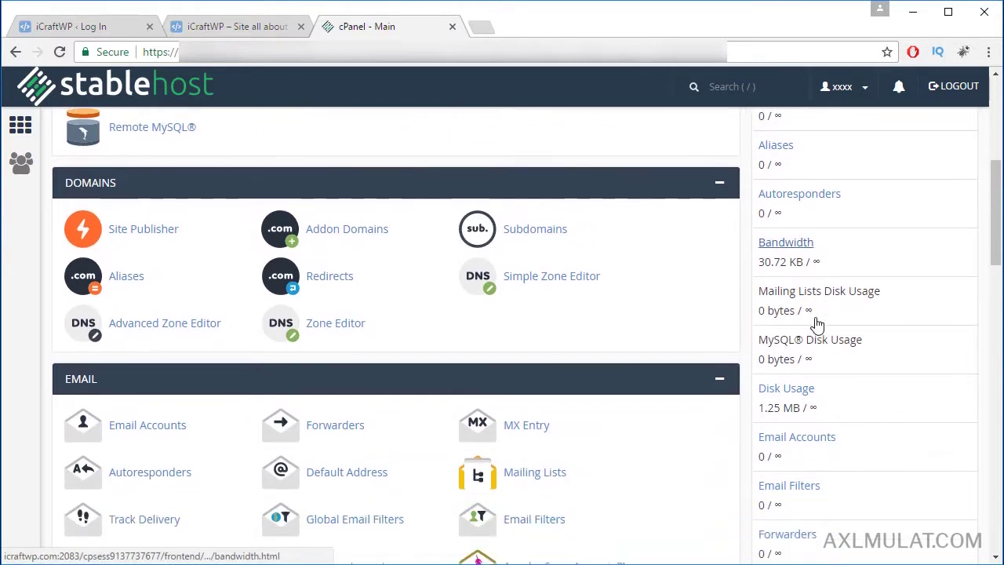
pyautogui.scroll(-1, 816, 324)
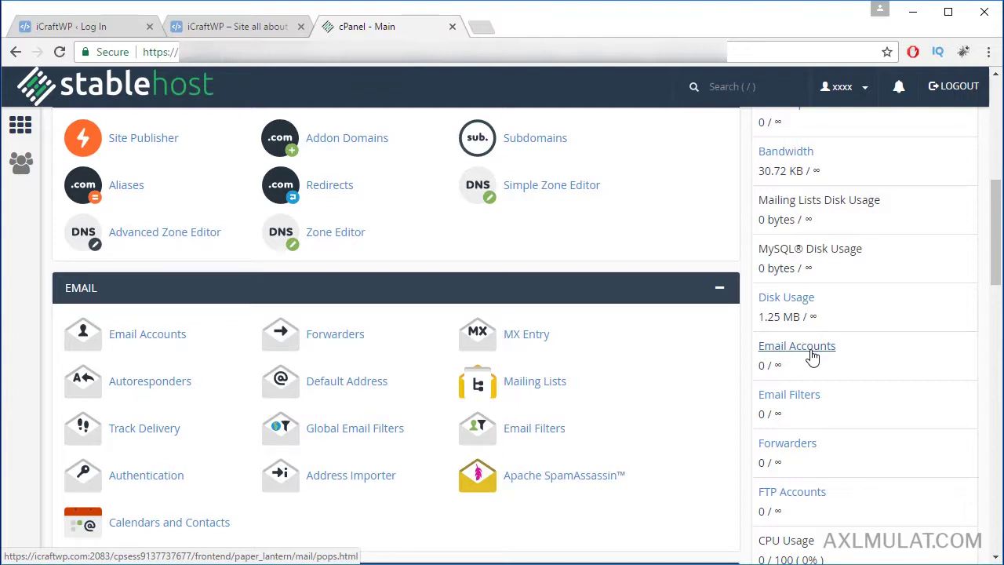
pyautogui.scroll(-2, 813, 357)
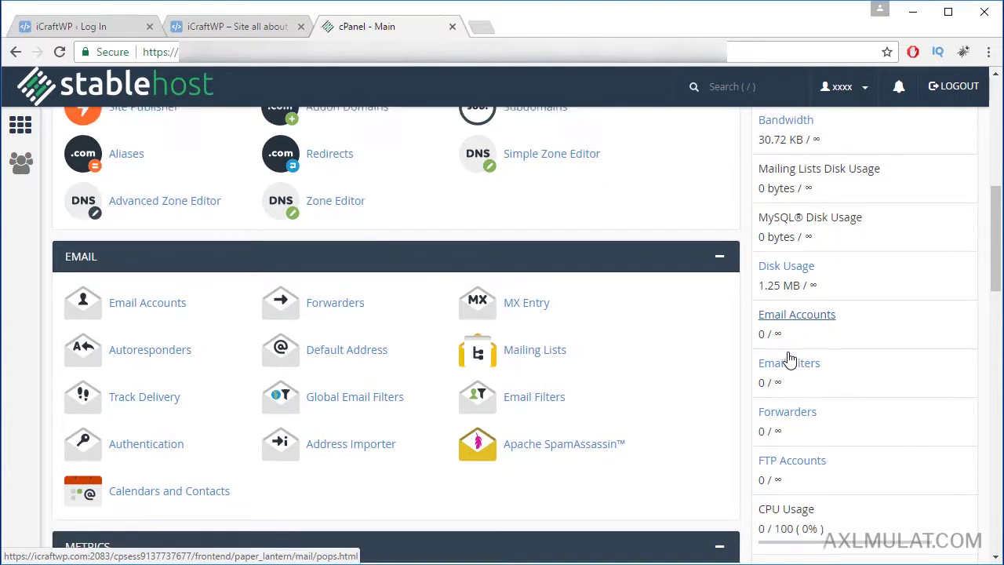
pyautogui.scroll(-3, 860, 369)
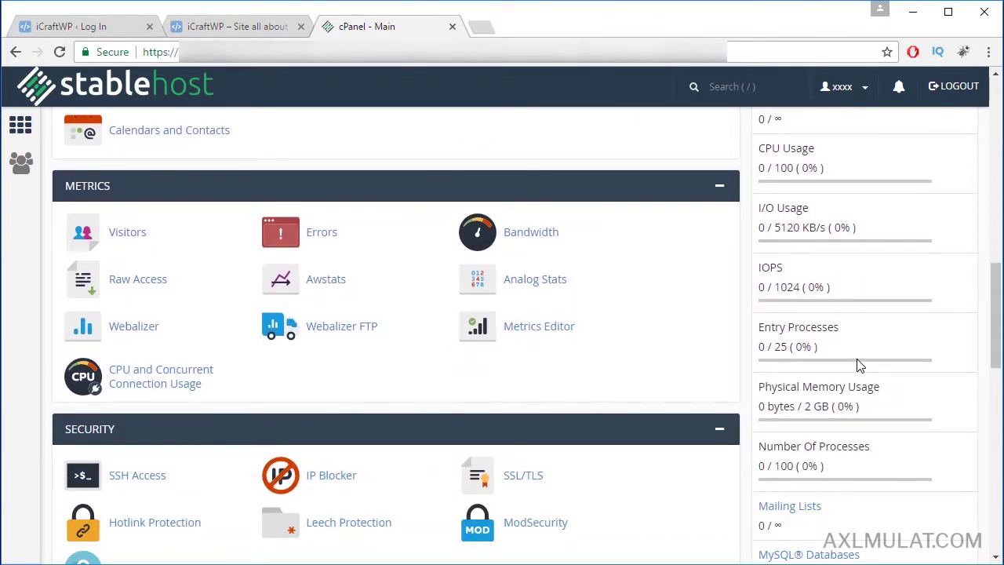
pyautogui.scroll(-2, 859, 366)
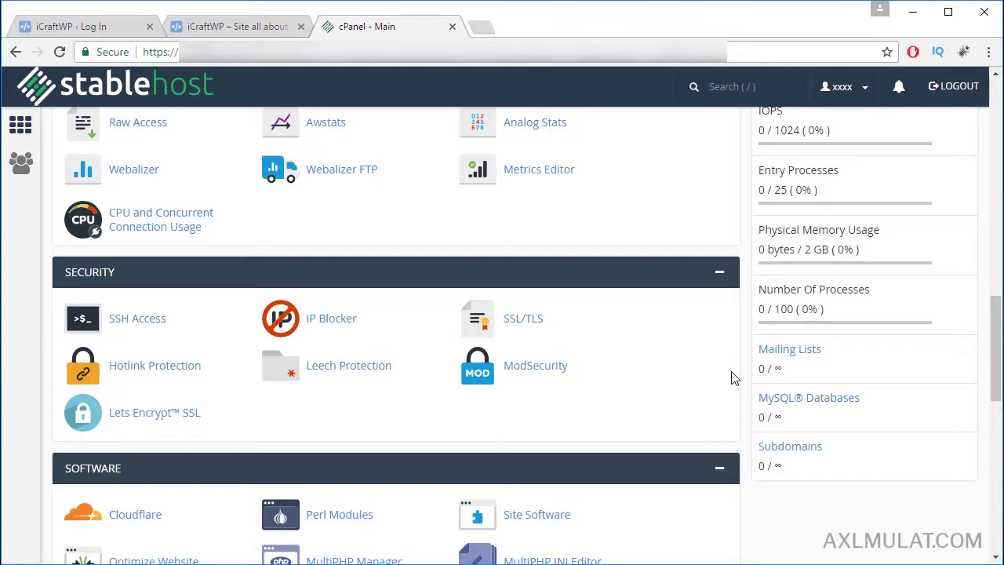
pyautogui.scroll(4, 737, 378)
pyautogui.scroll(9, 742, 379)
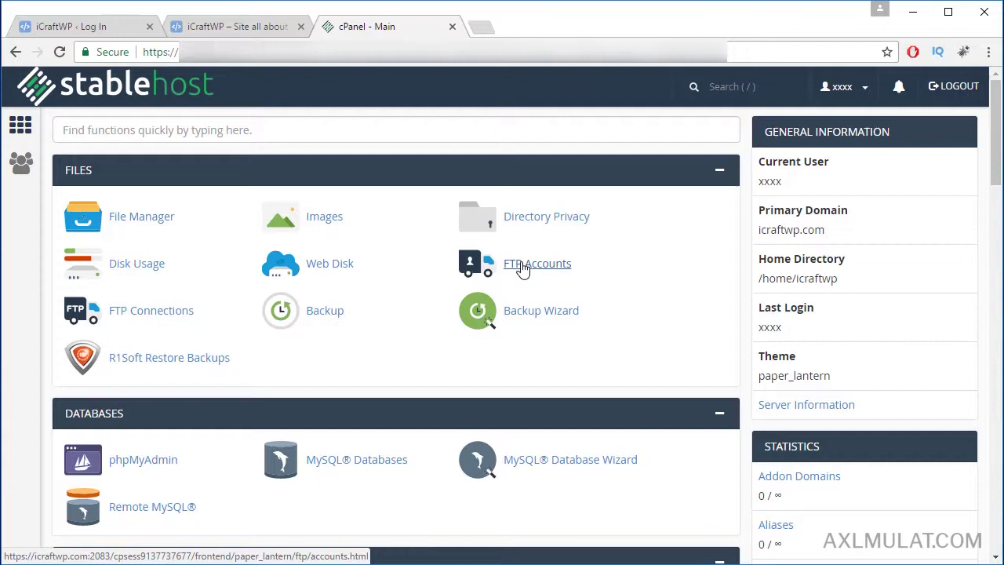
# Step: Examine the available file, database, domain, email, metrics and security tools, and the icraftwp.sql file on the desktop
pyautogui.scroll(-2, 396, 269)
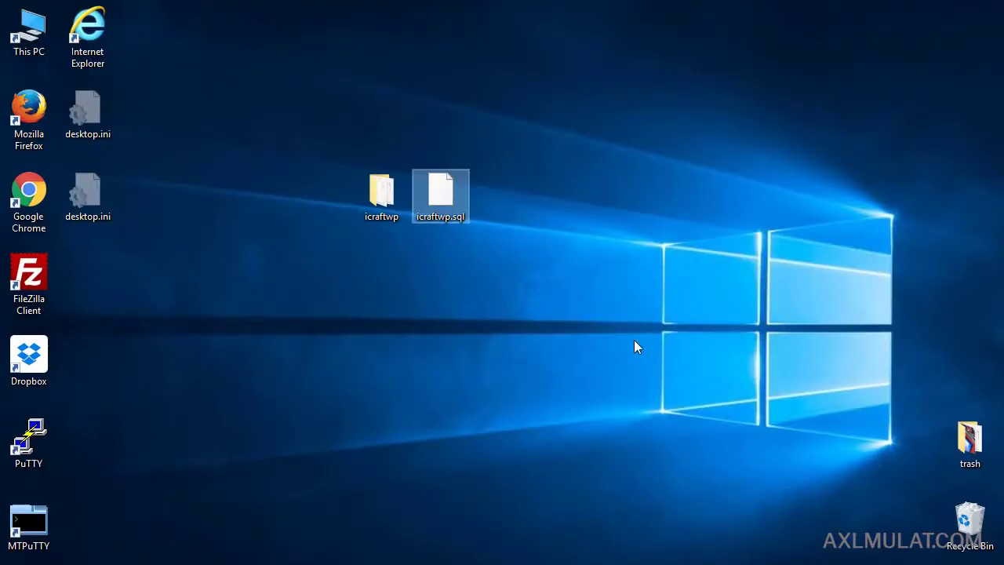
pyautogui.moveTo(459, 214)
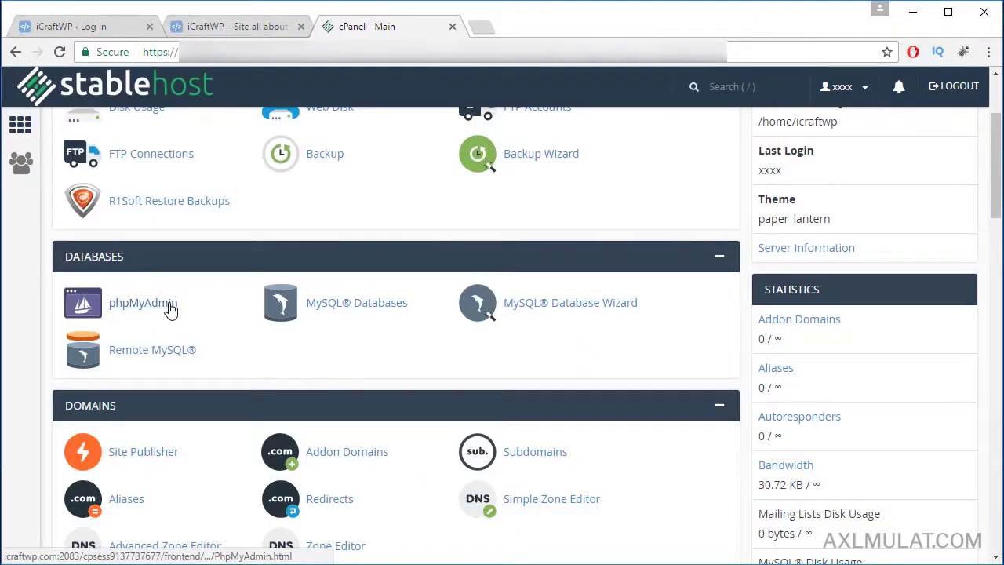
pyautogui.scroll(-2, 473, 333)
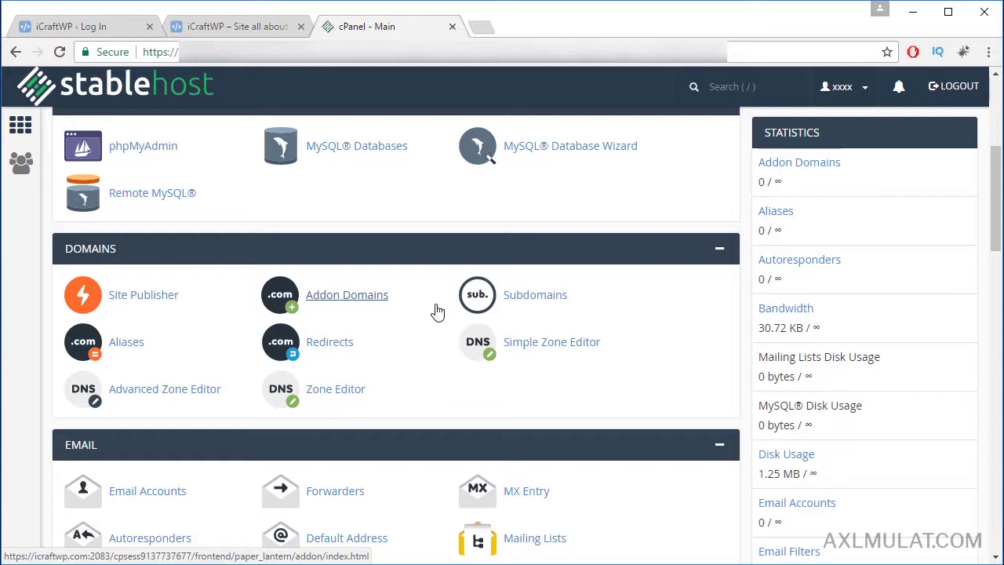
pyautogui.scroll(-2, 543, 298)
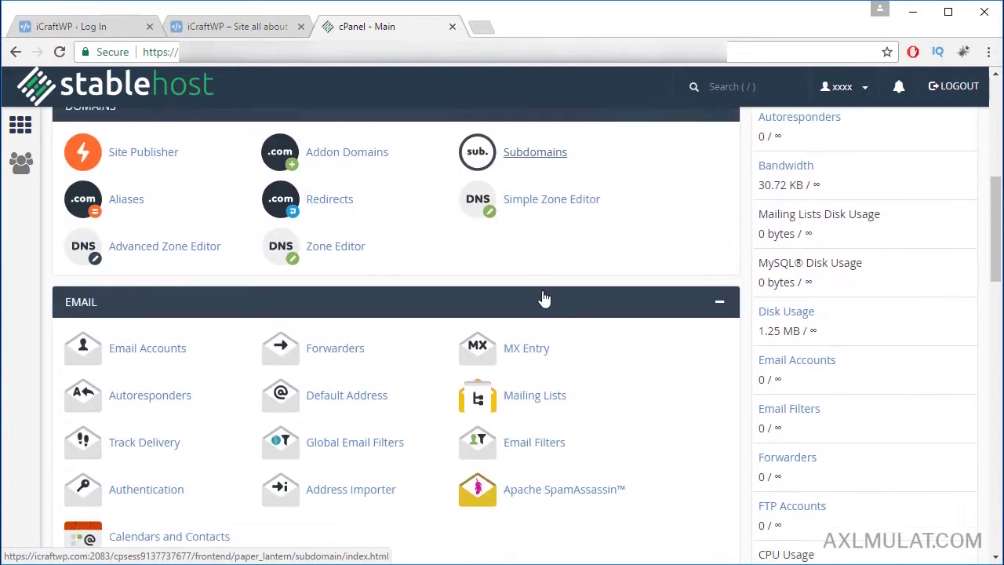
pyautogui.scroll(-1, 535, 291)
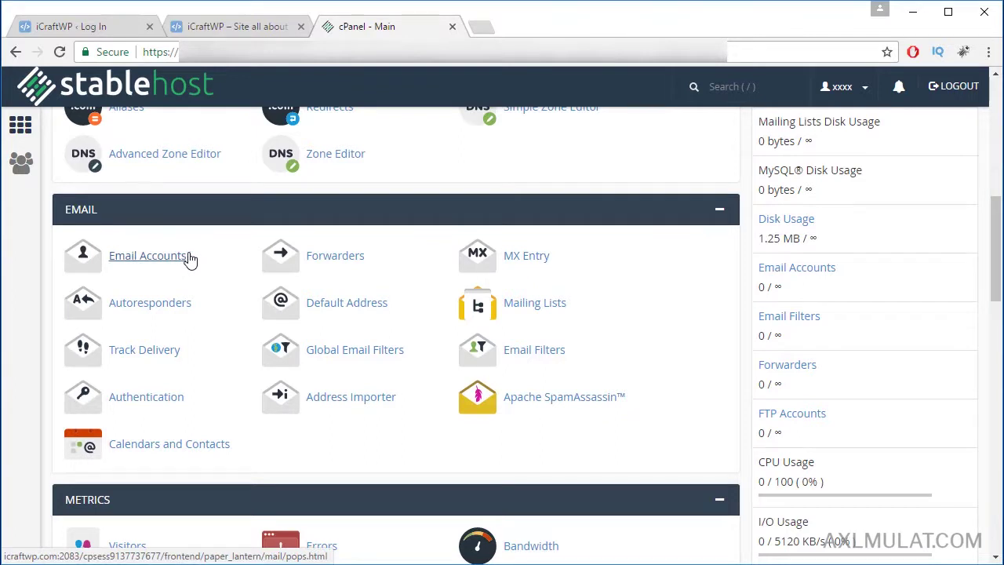
pyautogui.scroll(-3, 196, 258)
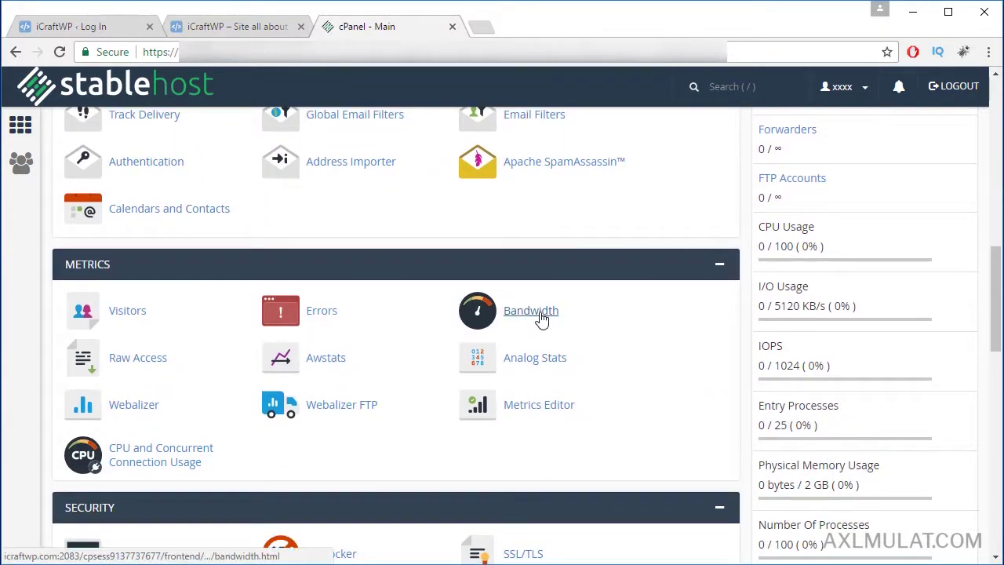
pyautogui.scroll(-3, 616, 314)
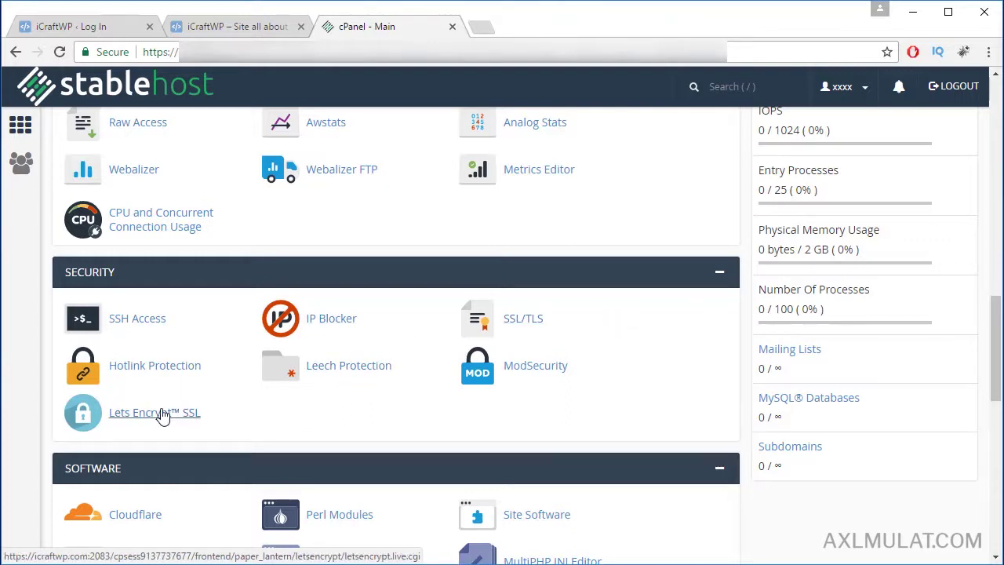
# Step: Open the Lets Encrypt SSL tool in a new browser tab and review where certificates are issued for icraftwp.com
pyautogui.rightClick(162, 416)
pyautogui.click(231, 243)
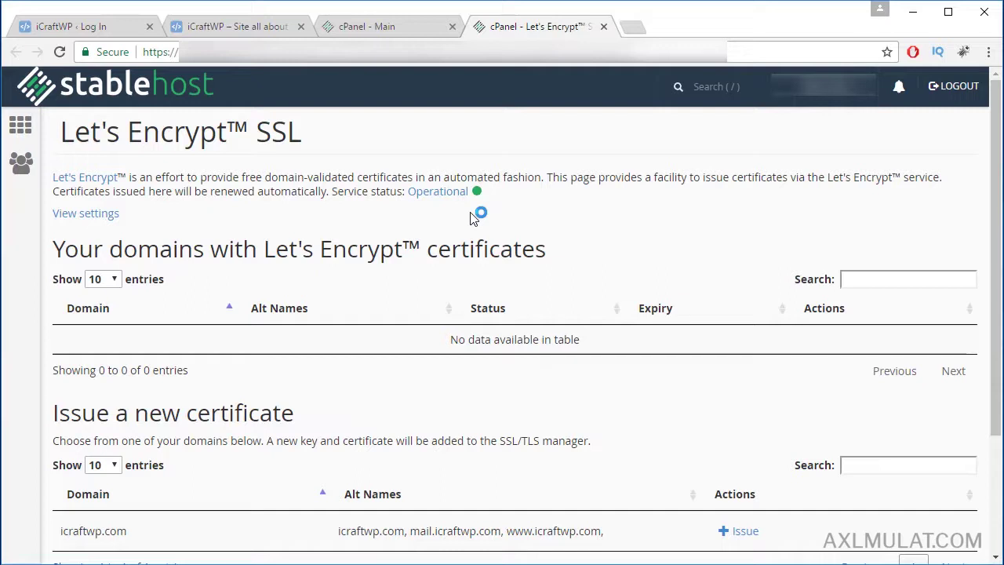
pyautogui.scroll(-2, 623, 286)
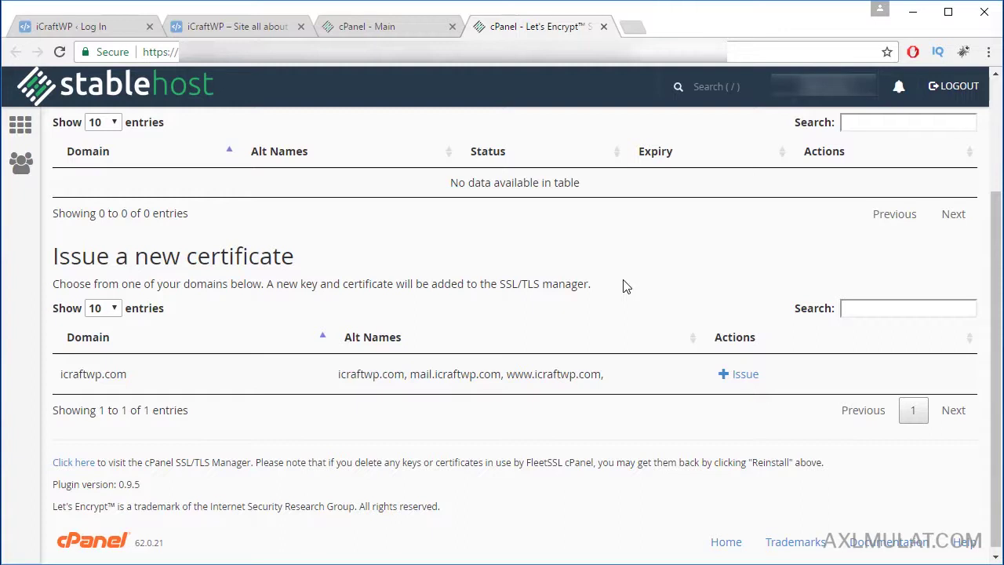
pyautogui.scroll(3, 645, 284)
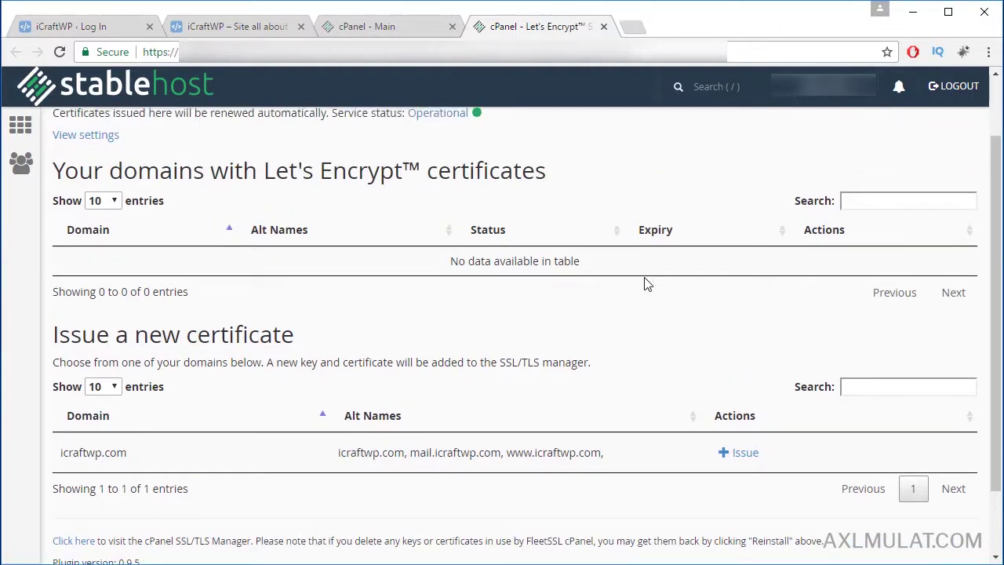
# Step: Open the Let's Encrypt website in a new browser tab and look through its major sponsors
pyautogui.click(632, 28)
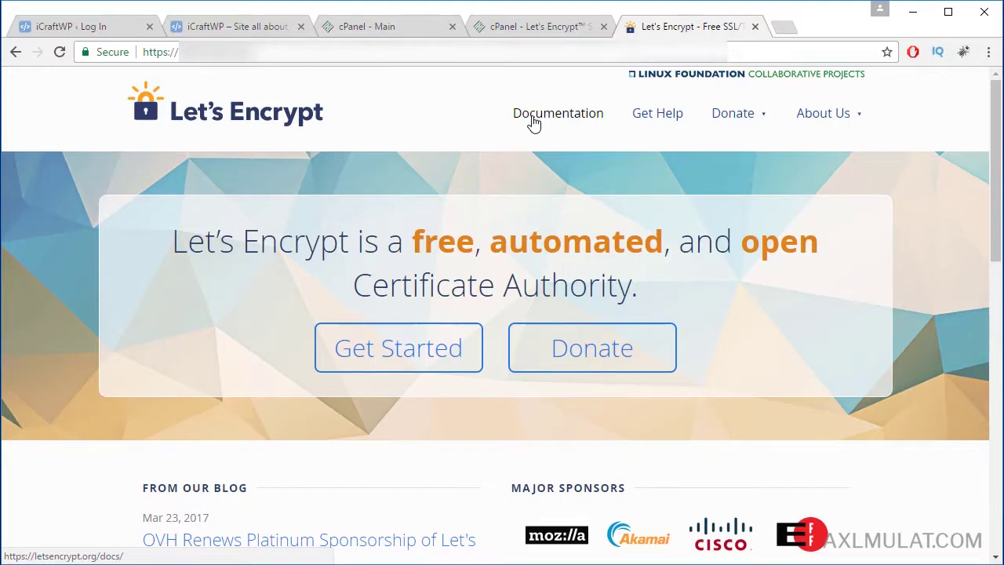
pyautogui.scroll(-3, 681, 208)
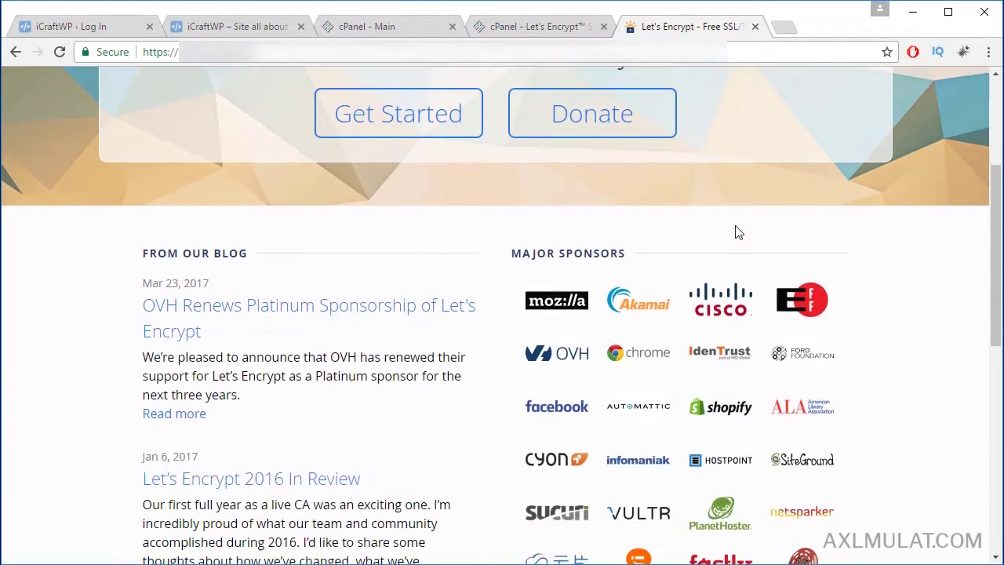
pyautogui.scroll(-7, 897, 283)
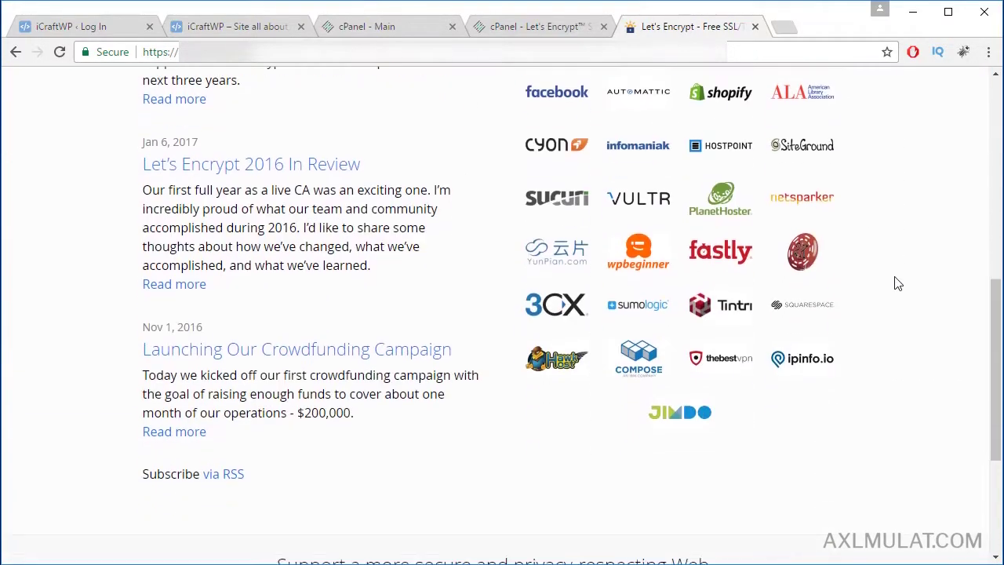
pyautogui.scroll(10, 897, 283)
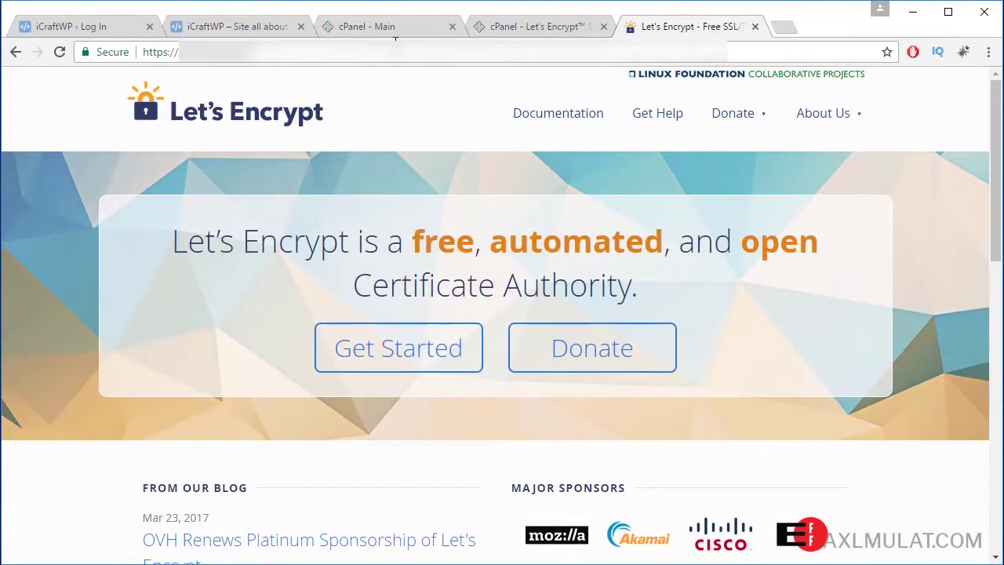
# Step: Return to the cPanel main page and view the Cloudflare tool in a new browser tab
pyautogui.click(393, 30)
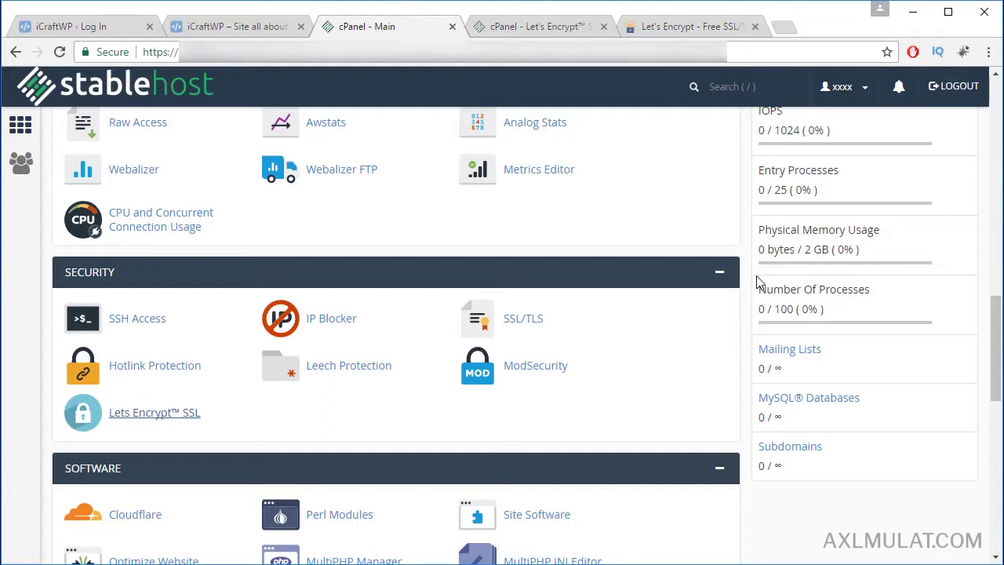
pyautogui.scroll(-2, 708, 328)
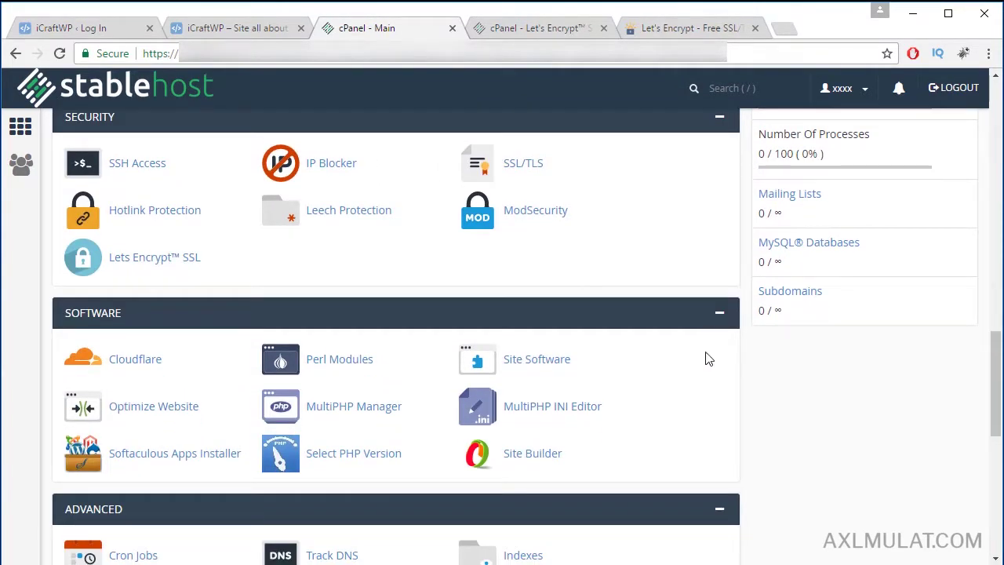
pyautogui.rightClick(149, 357)
pyautogui.click(193, 363)
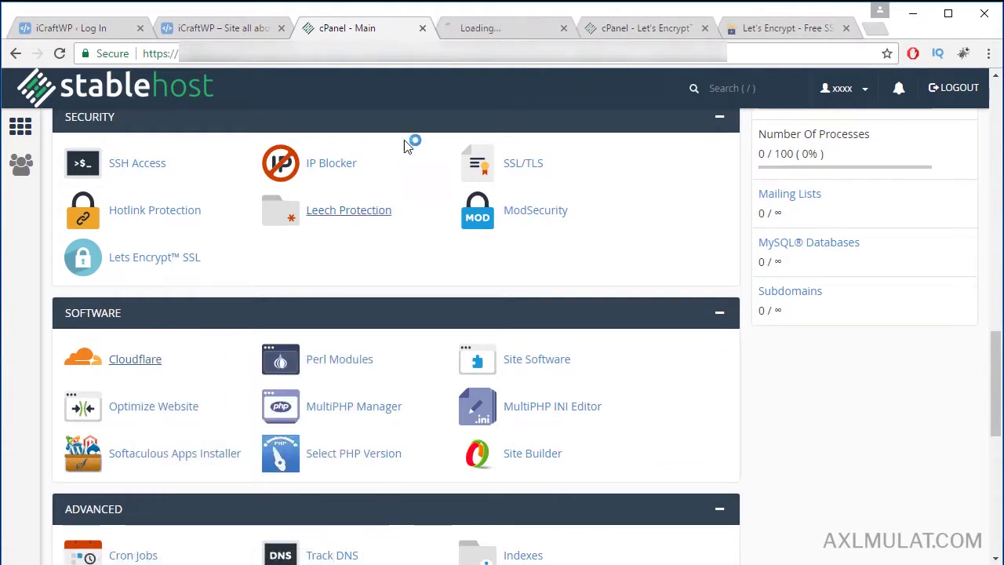
pyautogui.click(505, 32)
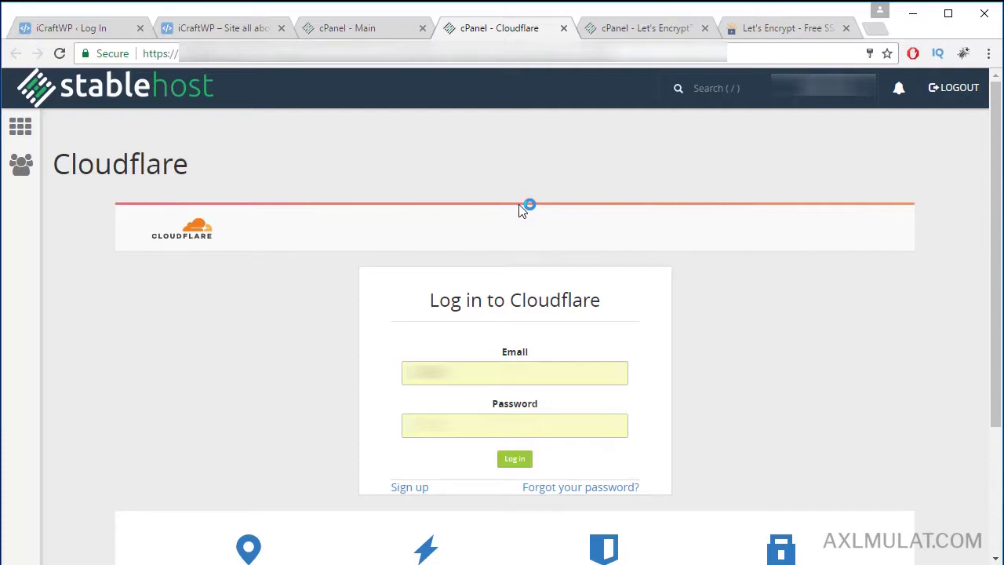
# Step: Look through the software and advanced tools on the cPanel main page, and view Select PHP Version in a new tab
pyautogui.click(354, 27)
pyautogui.scroll(-1, 642, 319)
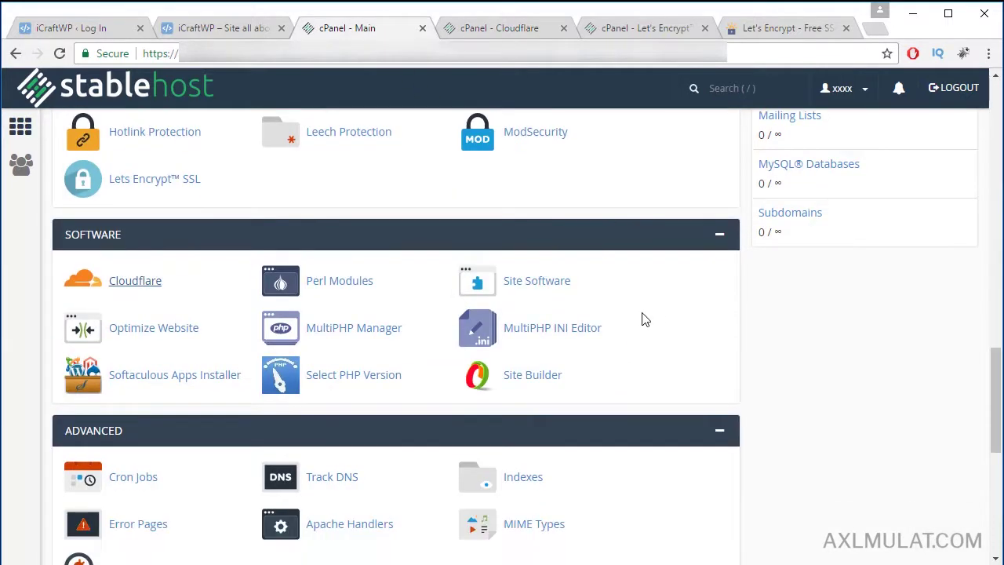
pyautogui.scroll(-2, 642, 319)
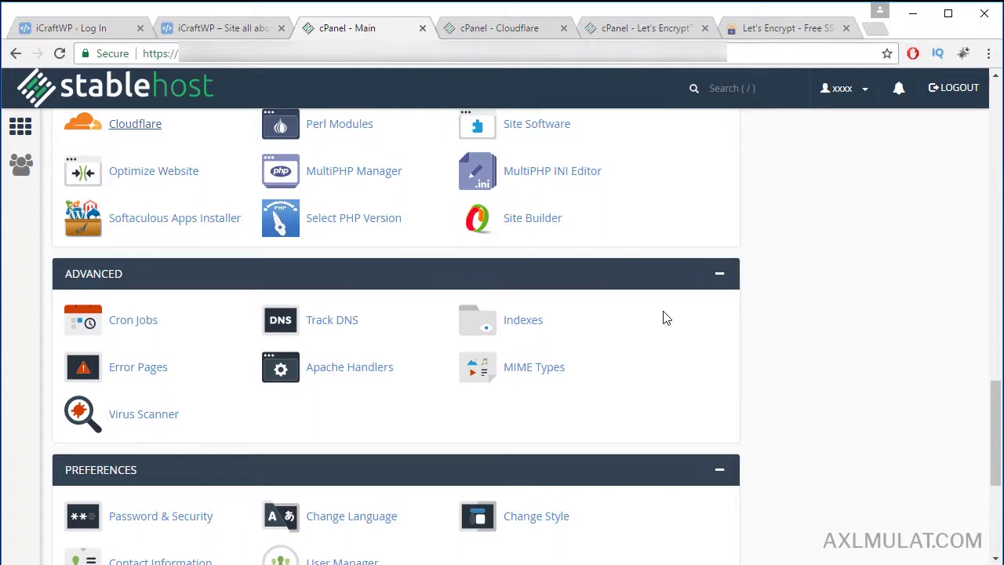
pyautogui.scroll(-1, 664, 317)
pyautogui.scroll(2, 664, 317)
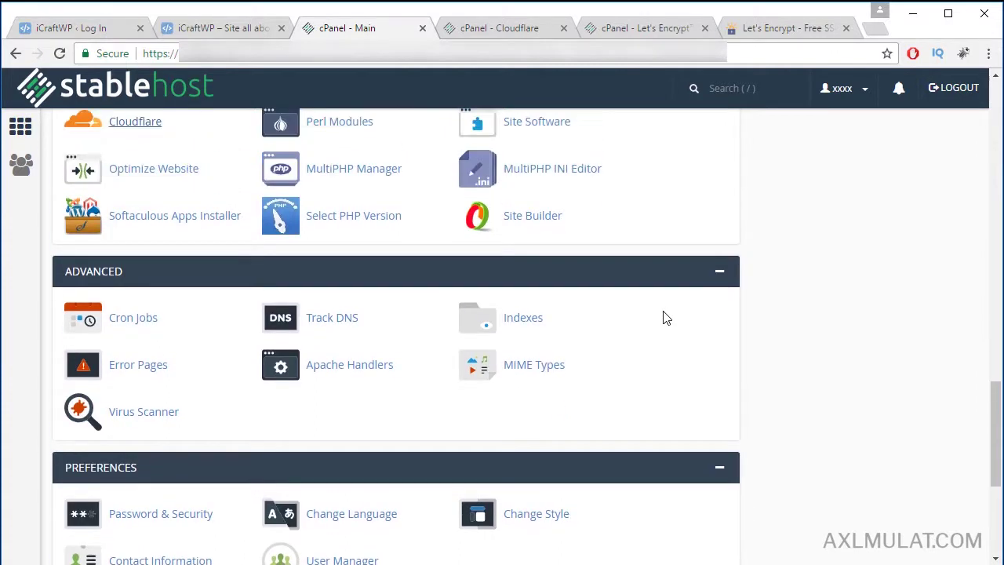
pyautogui.rightClick(375, 301)
pyautogui.click(437, 309)
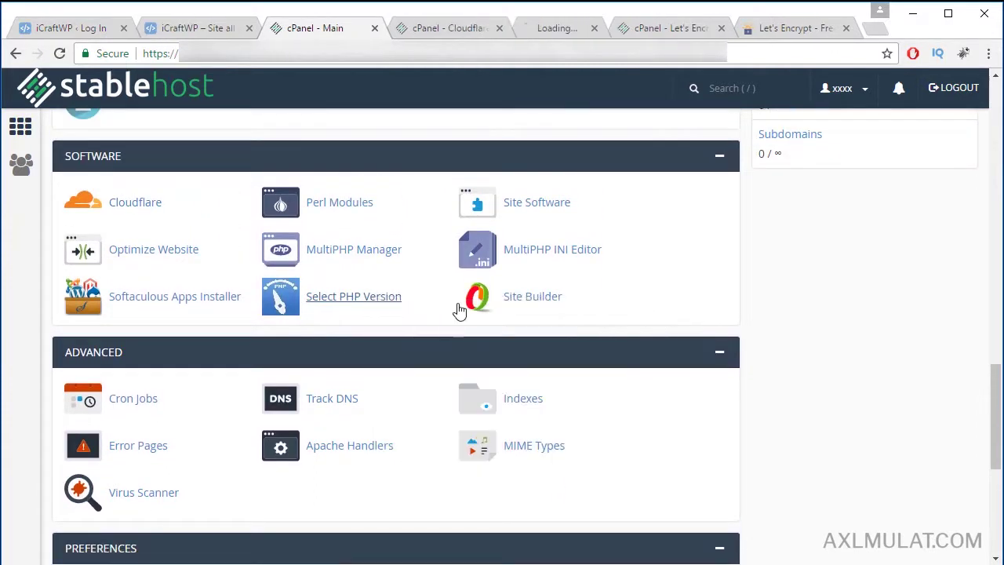
pyautogui.click(554, 26)
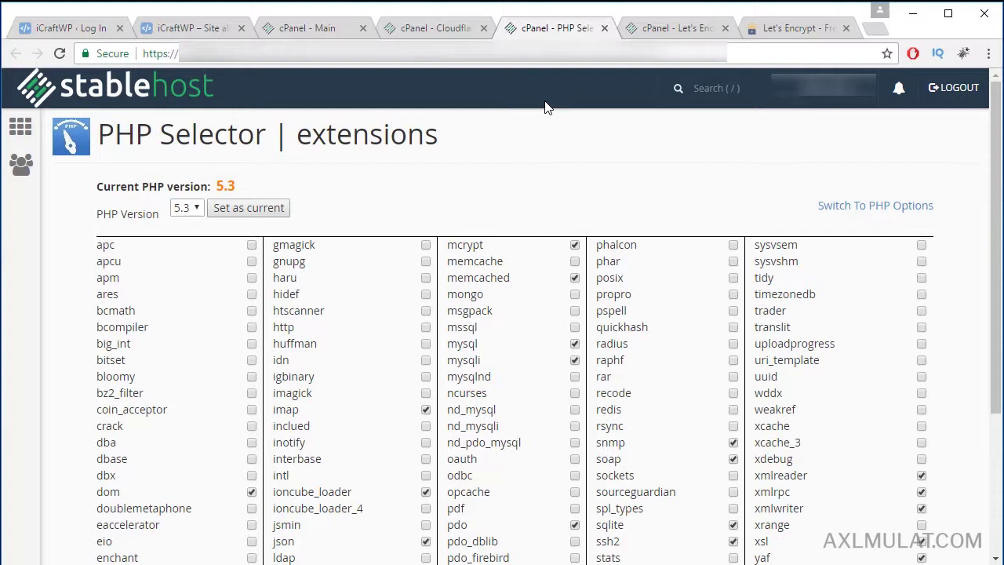
# Step: Examine the available PHP versions and the list of PHP extensions in the PHP Selector
pyautogui.click(186, 210)
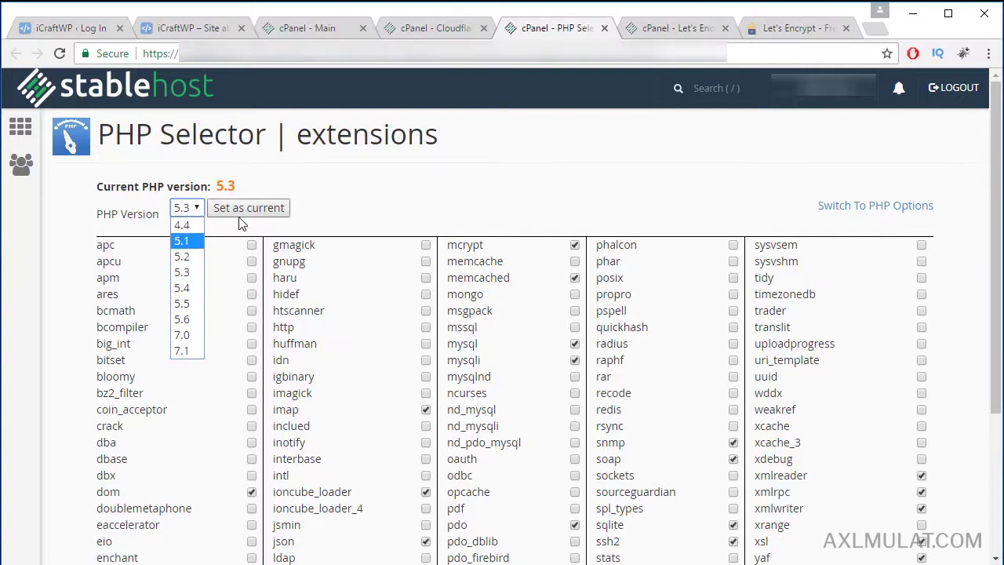
pyautogui.scroll(-1, 502, 179)
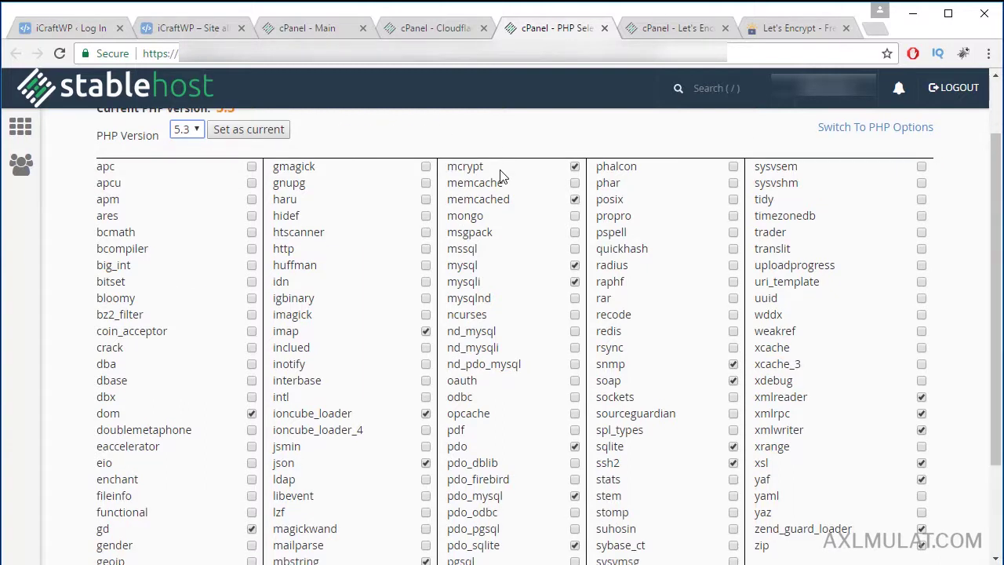
pyautogui.scroll(-1, 530, 243)
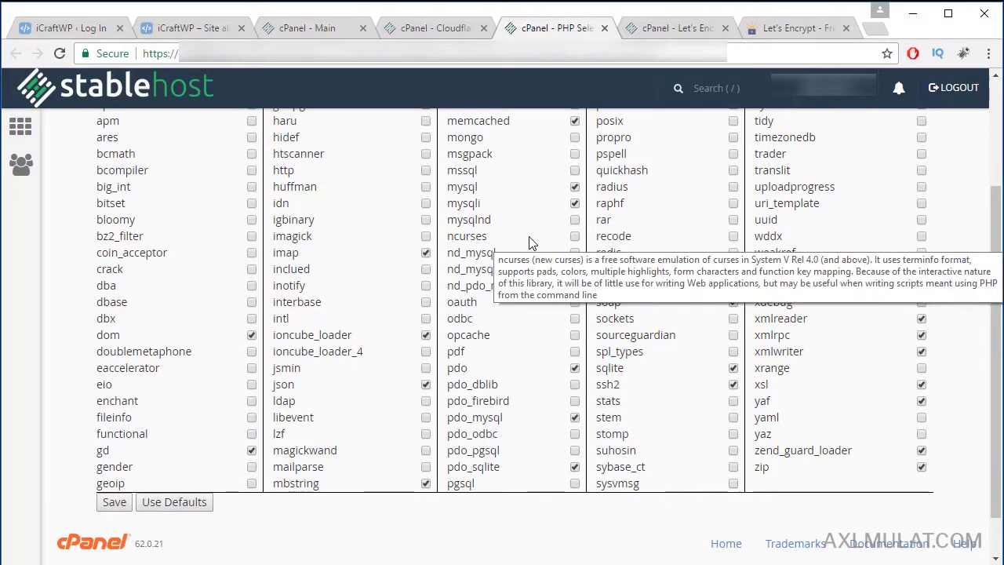
pyautogui.scroll(1, 531, 242)
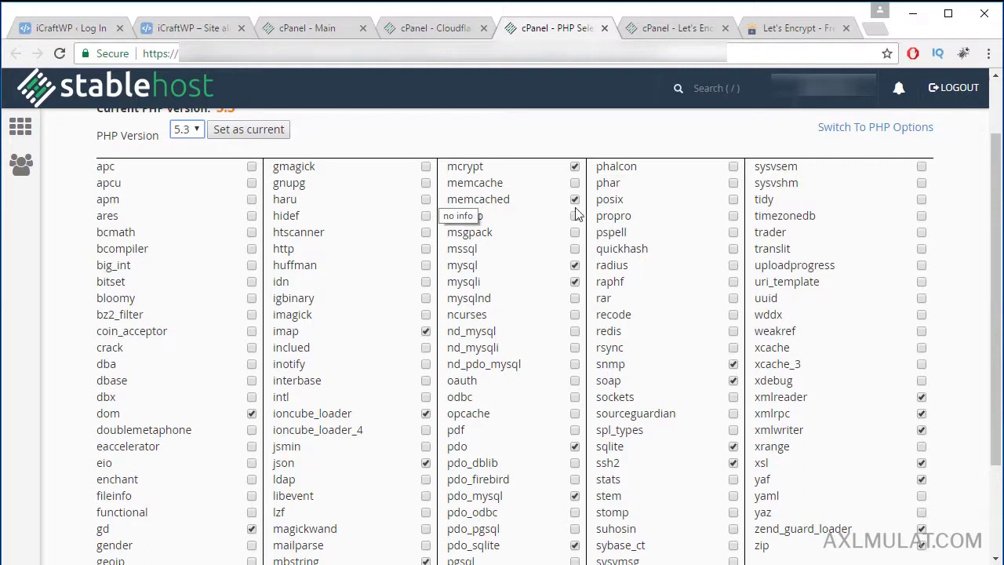
pyautogui.scroll(-1, 793, 270)
pyautogui.scroll(1, 793, 269)
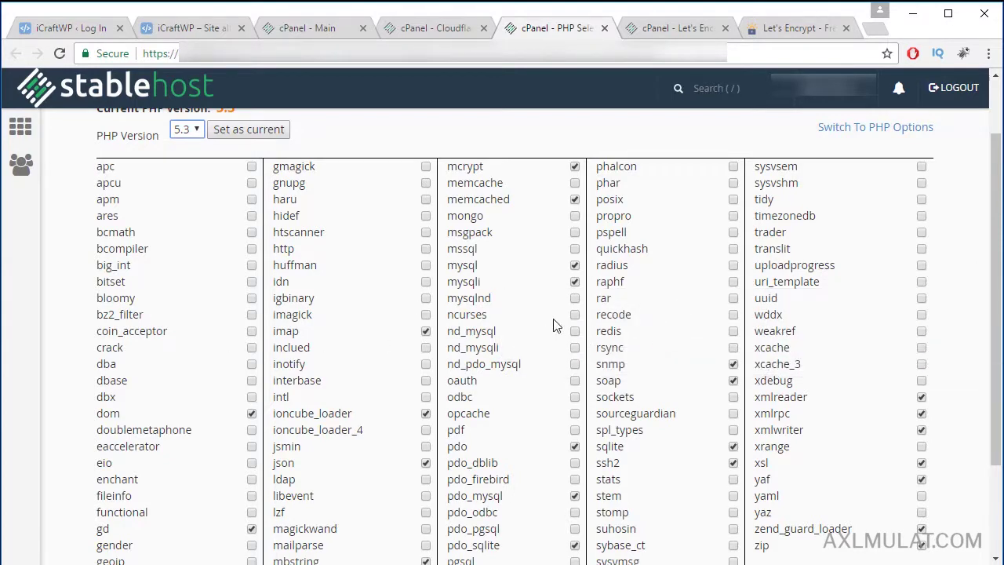
pyautogui.scroll(-1, 558, 320)
pyautogui.scroll(2, 559, 321)
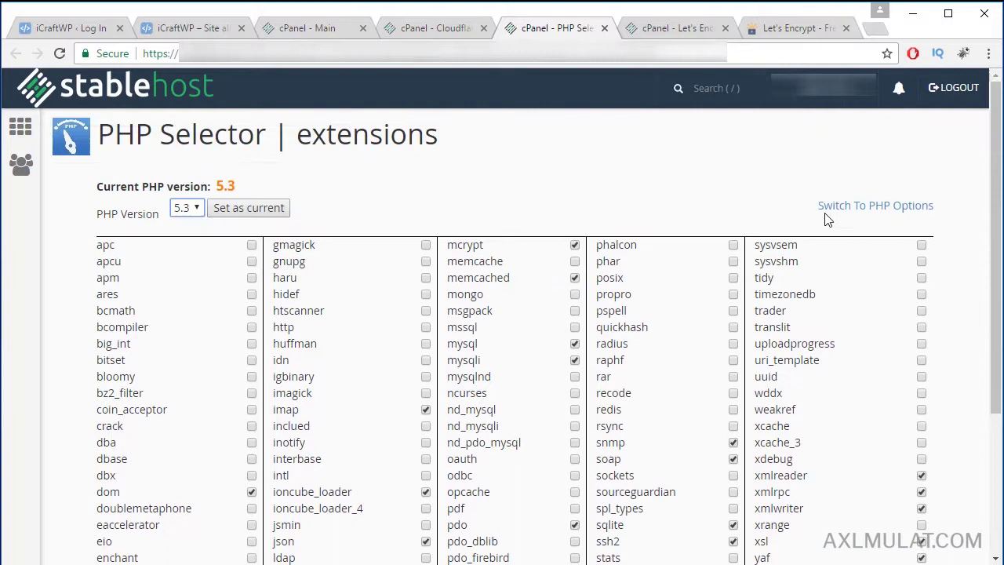
# Step: Switch the PHP Selector from extensions to PHP options and look through the listed settings
pyautogui.click(876, 208)
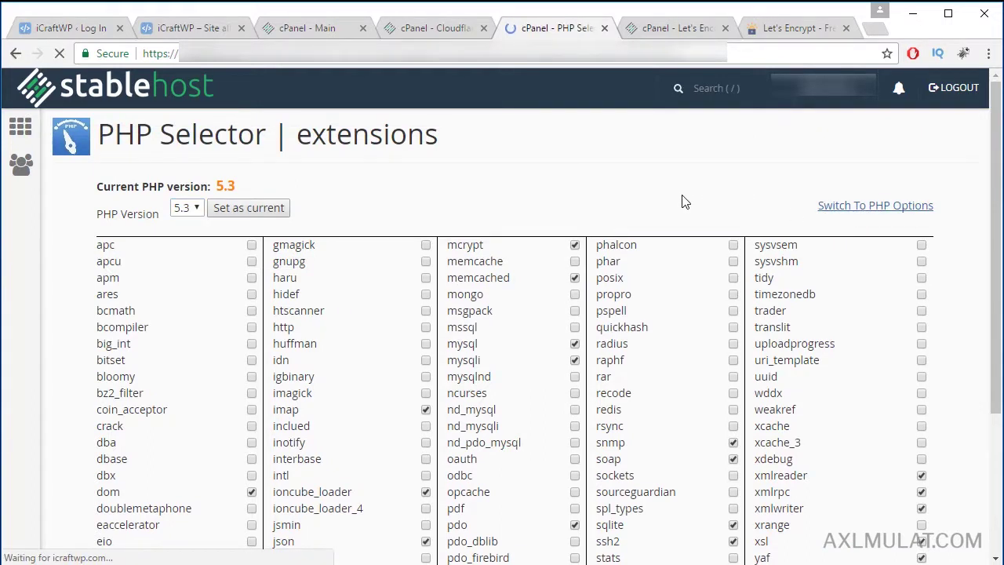
pyautogui.scroll(-3, 687, 198)
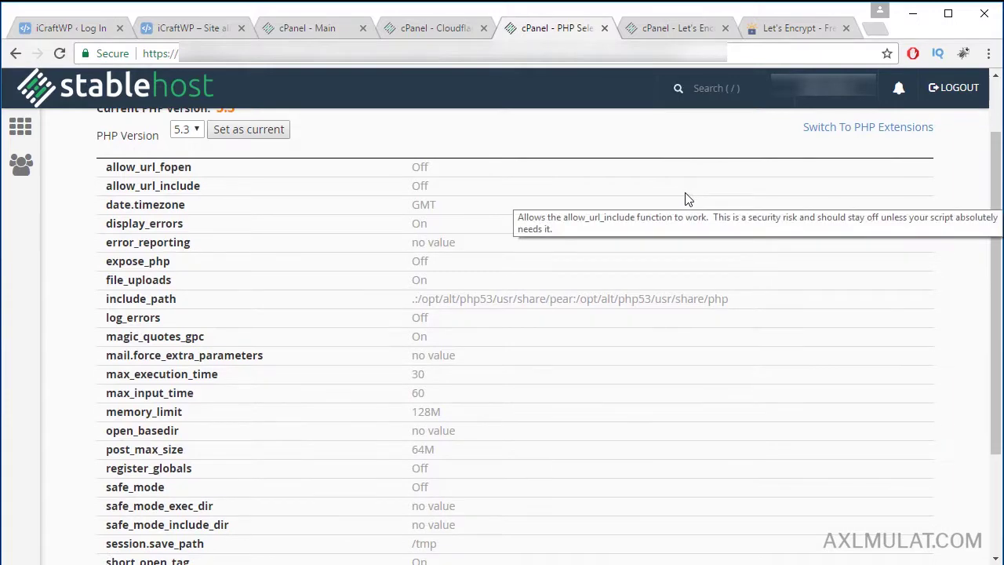
pyautogui.scroll(-1, 686, 198)
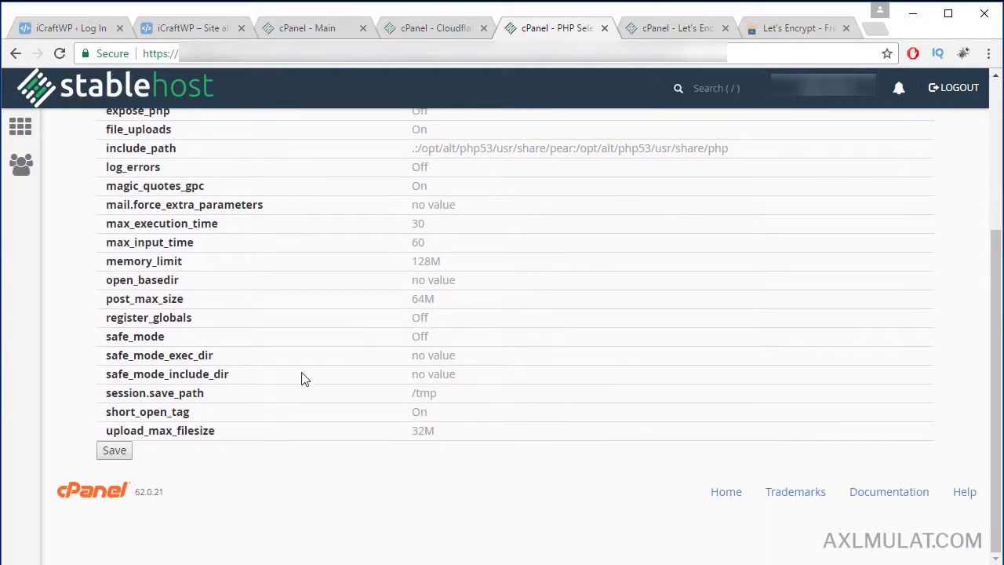
# Step: Set the upload_max_filesize option to 32M and apply it
pyautogui.click(431, 434)
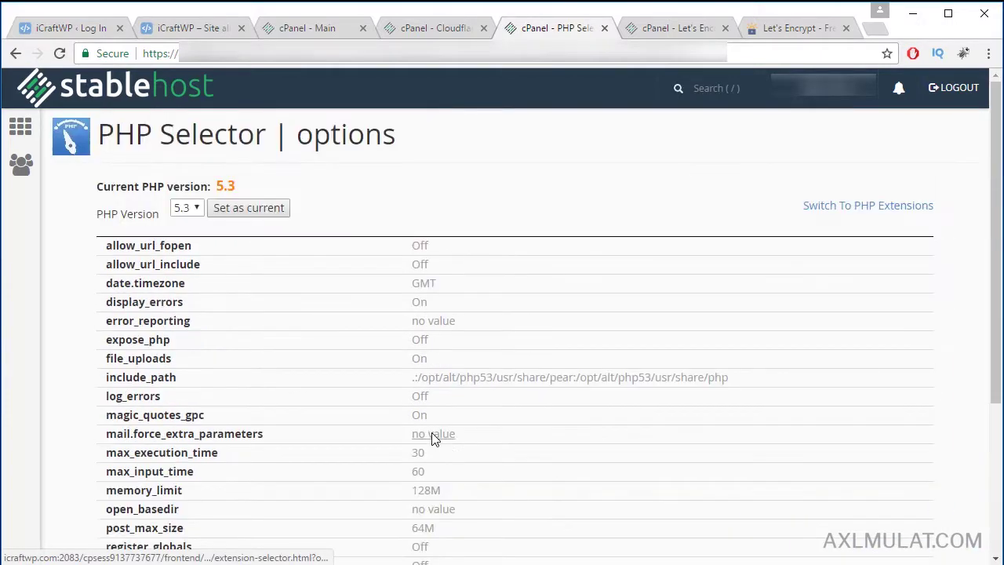
pyautogui.scroll(-3, 794, 327)
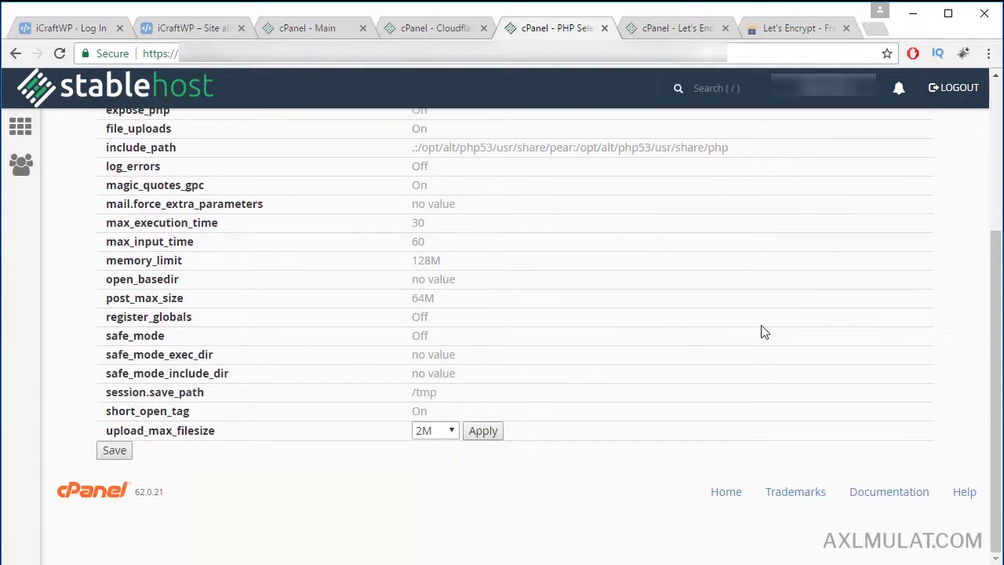
pyautogui.moveTo(759, 331)
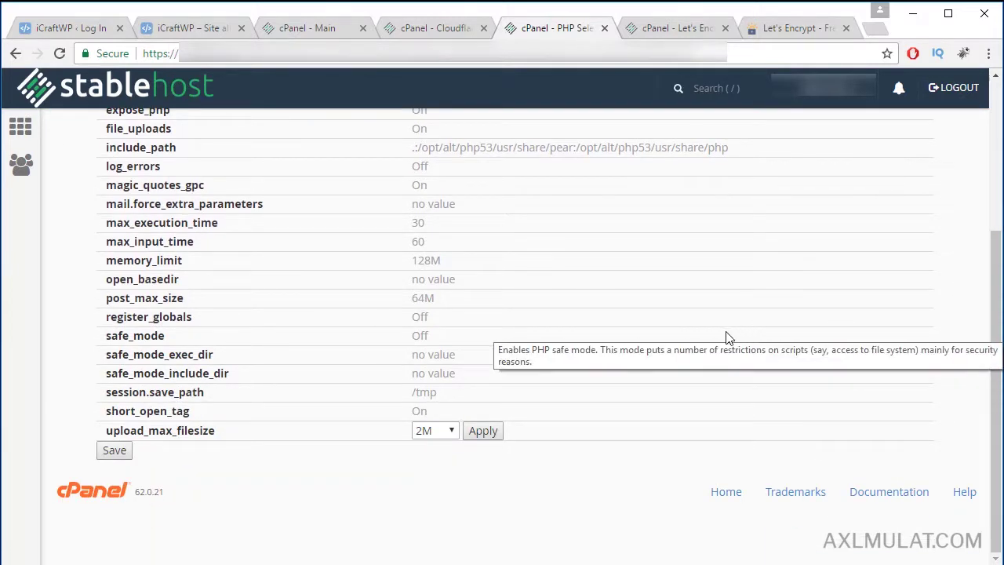
pyautogui.click(455, 433)
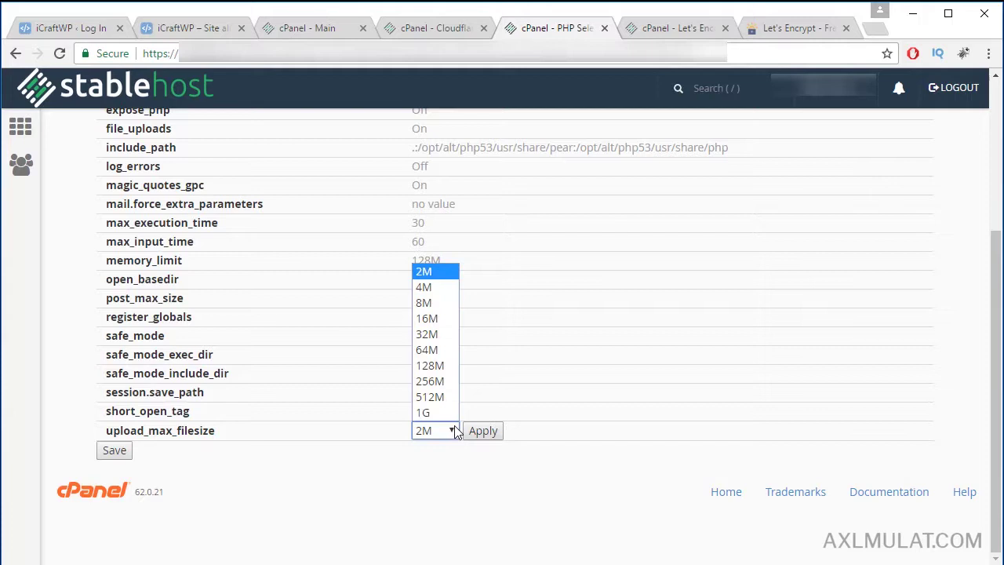
pyautogui.click(453, 337)
pyautogui.click(485, 430)
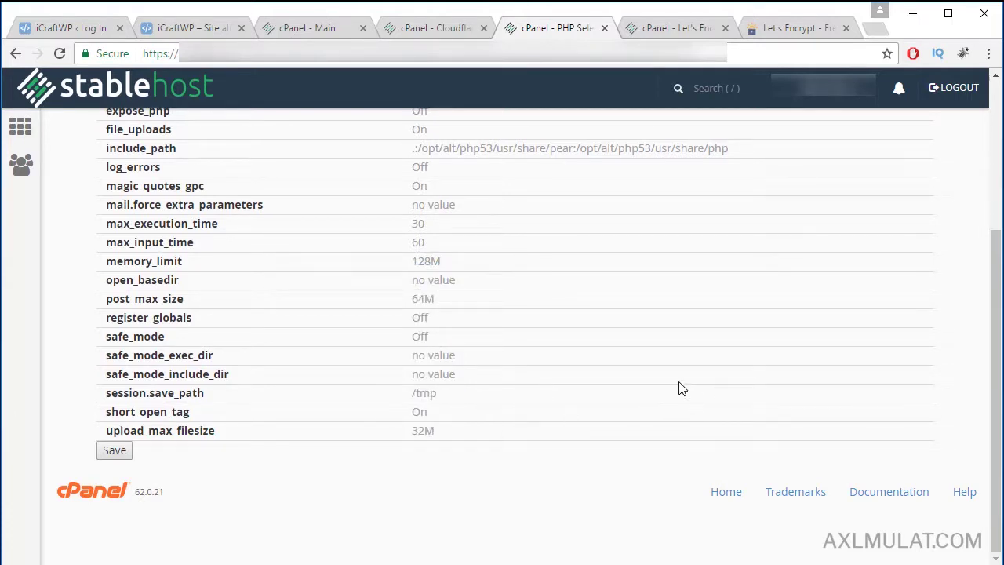
# Step: Open the memory_limit option for editing and view its available values without choosing one
pyautogui.click(429, 262)
pyautogui.scroll(-1, 458, 400)
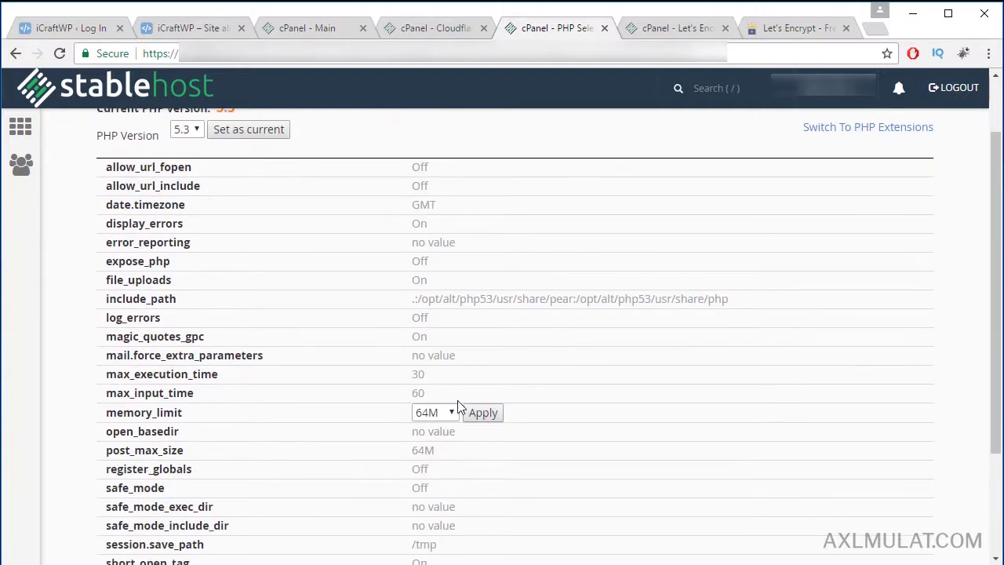
pyautogui.click(457, 416)
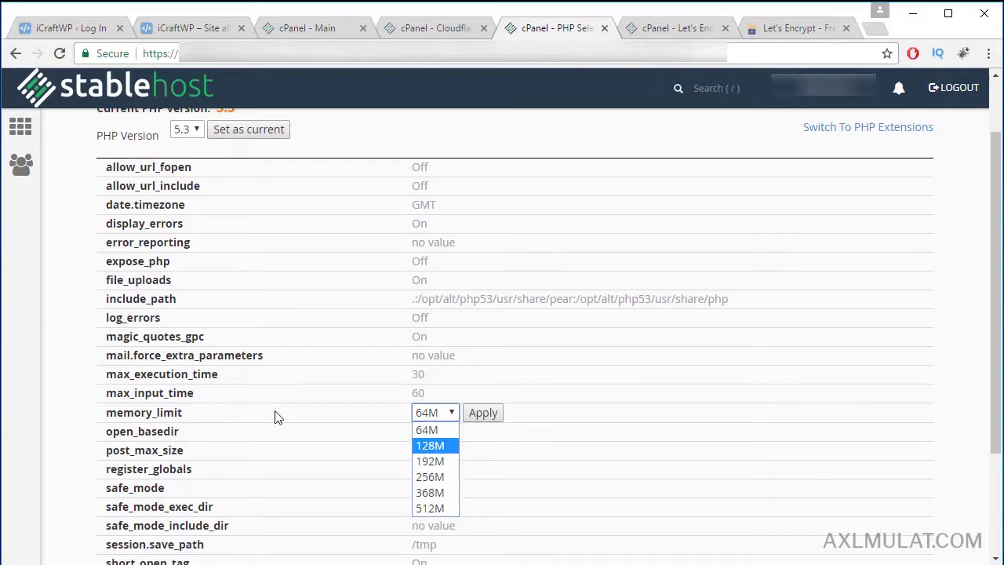
pyautogui.click(4, 381)
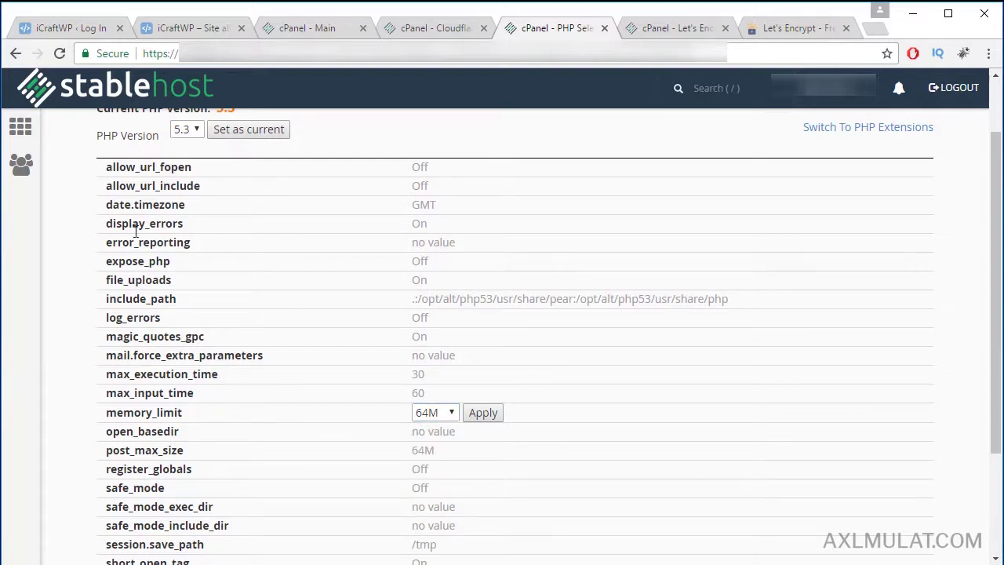
# Step: Return to the cPanel main page and open WordPress from the Softaculous scripts in a new browser tab
pyautogui.click(334, 23)
pyautogui.scroll(-2, 691, 252)
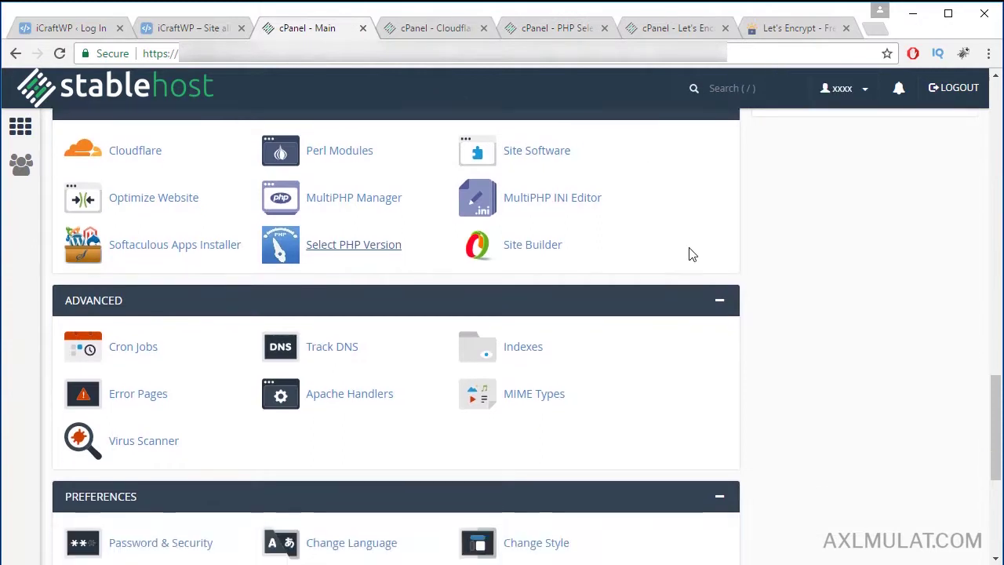
pyautogui.scroll(-3, 691, 252)
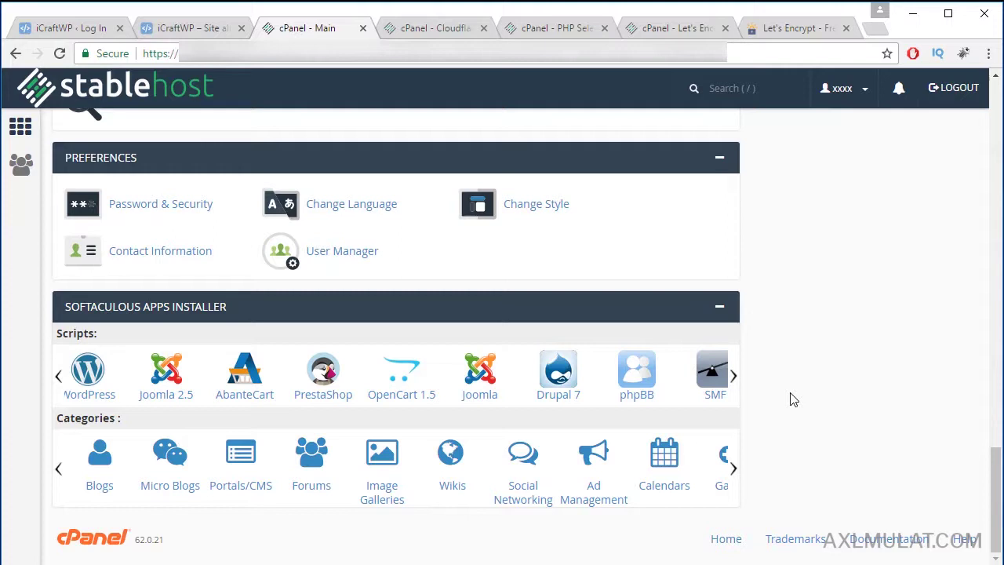
pyautogui.rightClick(92, 387)
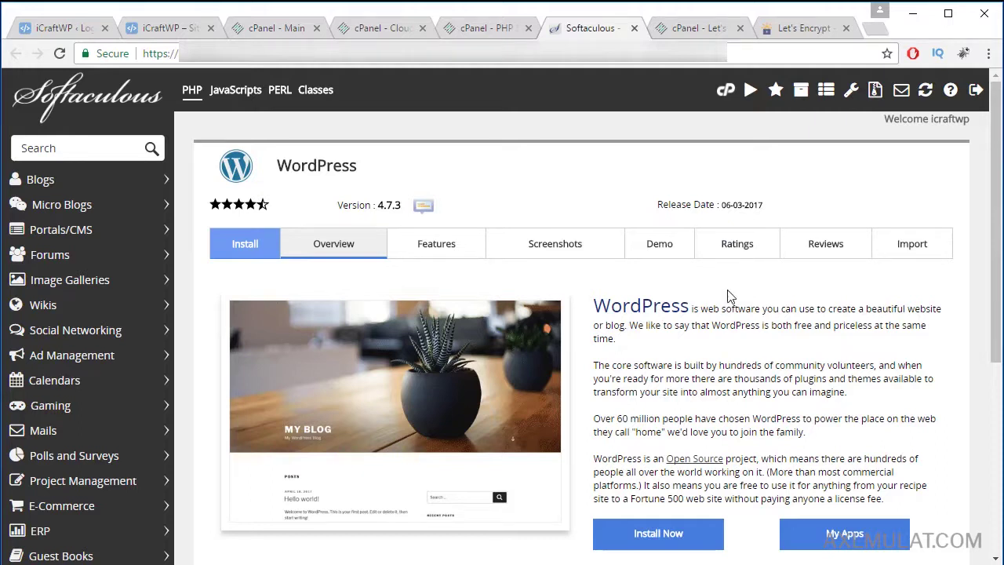
# Step: Look over the WordPress overview in Softaculous and open its installation form
pyautogui.scroll(-1, 800, 314)
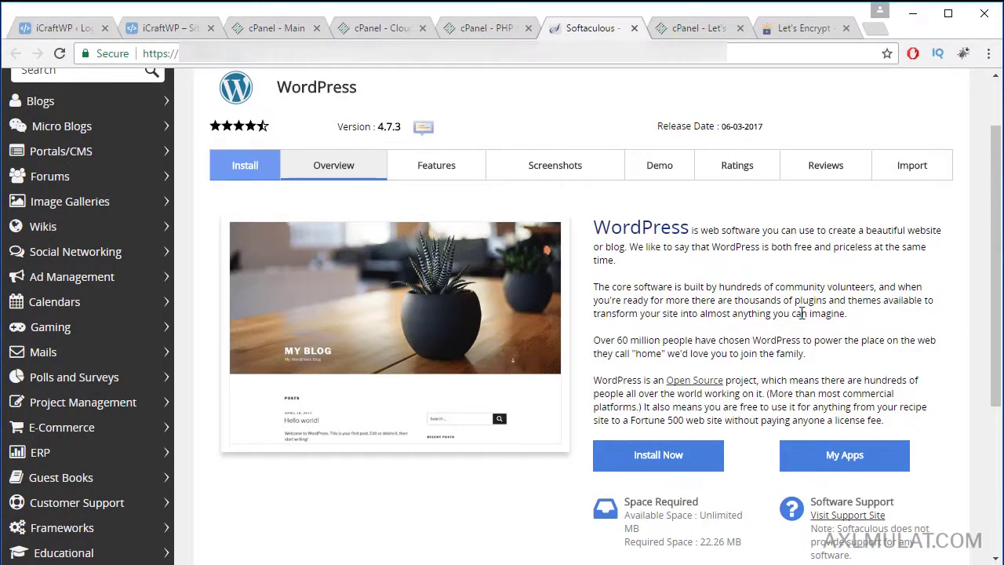
pyautogui.scroll(-2, 801, 313)
pyautogui.scroll(1, 785, 337)
pyautogui.click(675, 380)
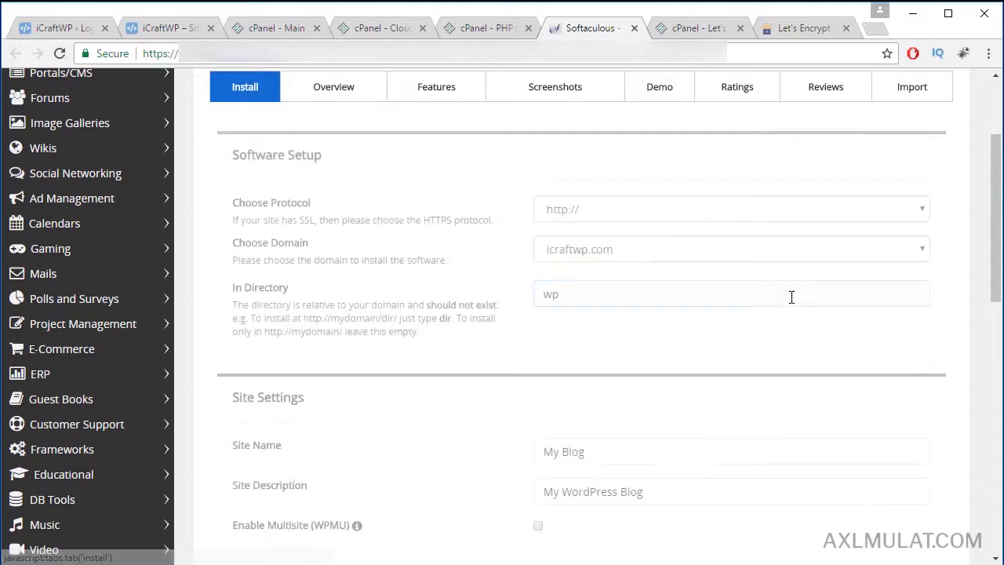
pyautogui.click(693, 222)
pyautogui.click(695, 226)
pyautogui.click(689, 257)
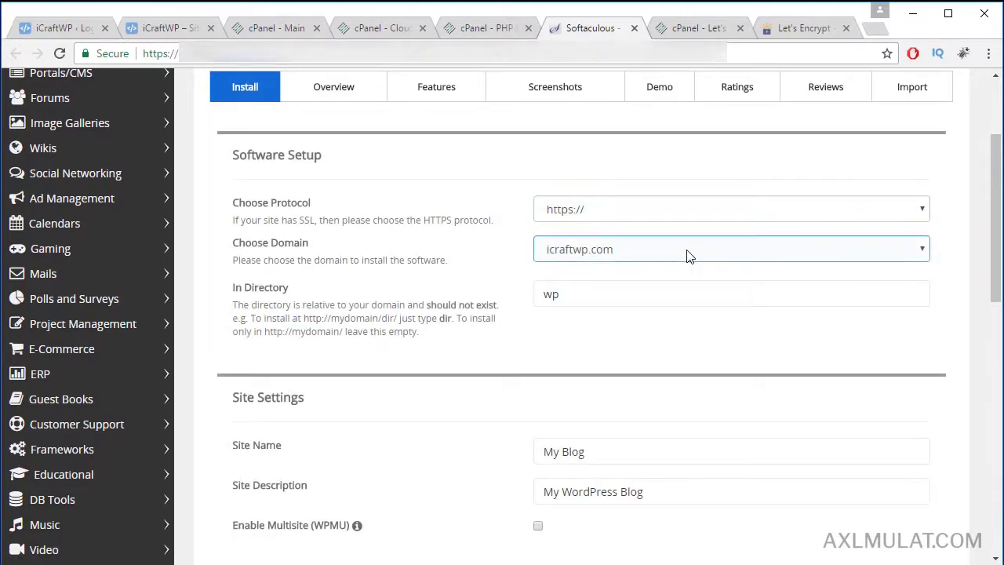
pyautogui.click(695, 274)
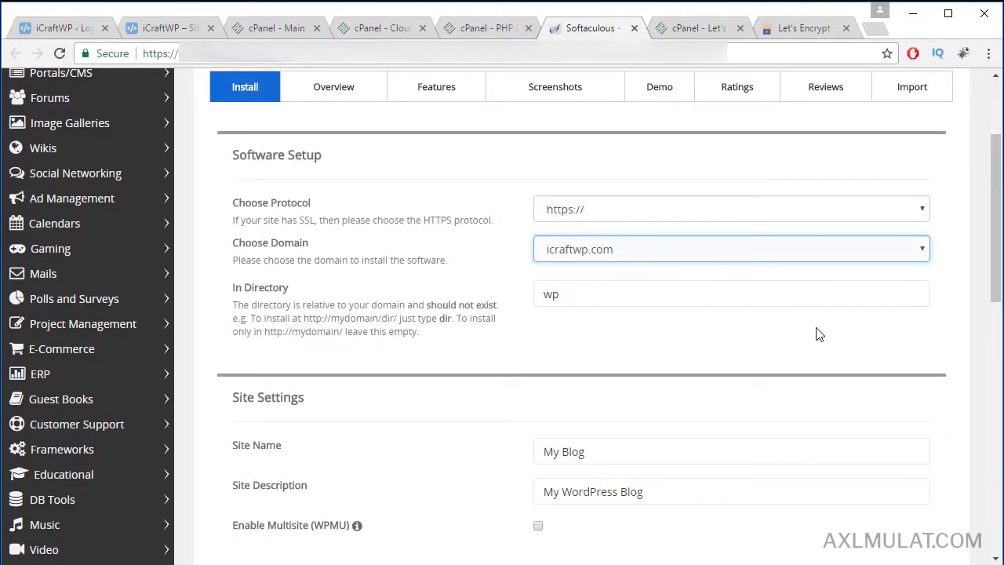
# Step: Review the rest of the WordPress installation form, including site settings, admin account, language and plugins
pyautogui.scroll(-5, 817, 335)
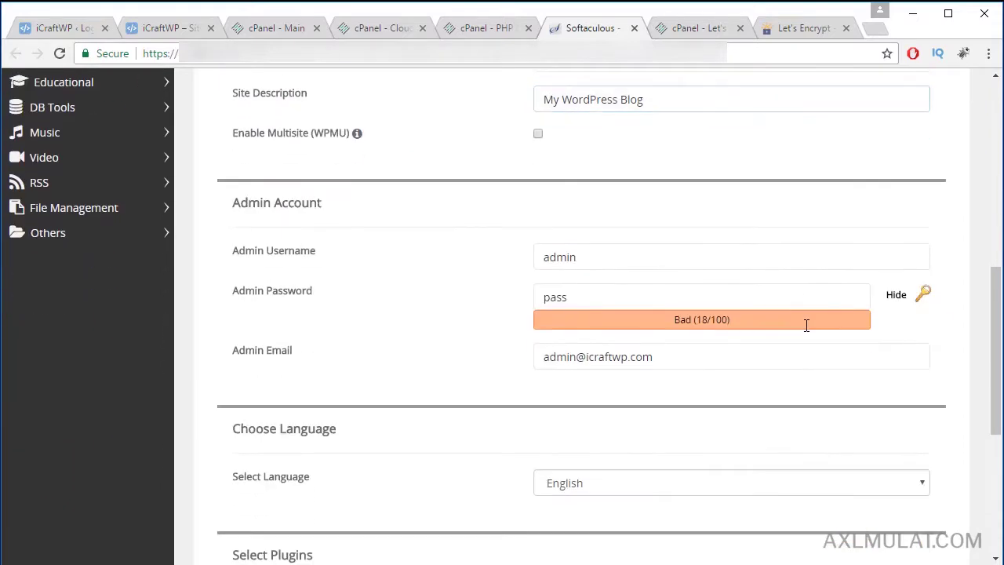
pyautogui.scroll(-2, 807, 324)
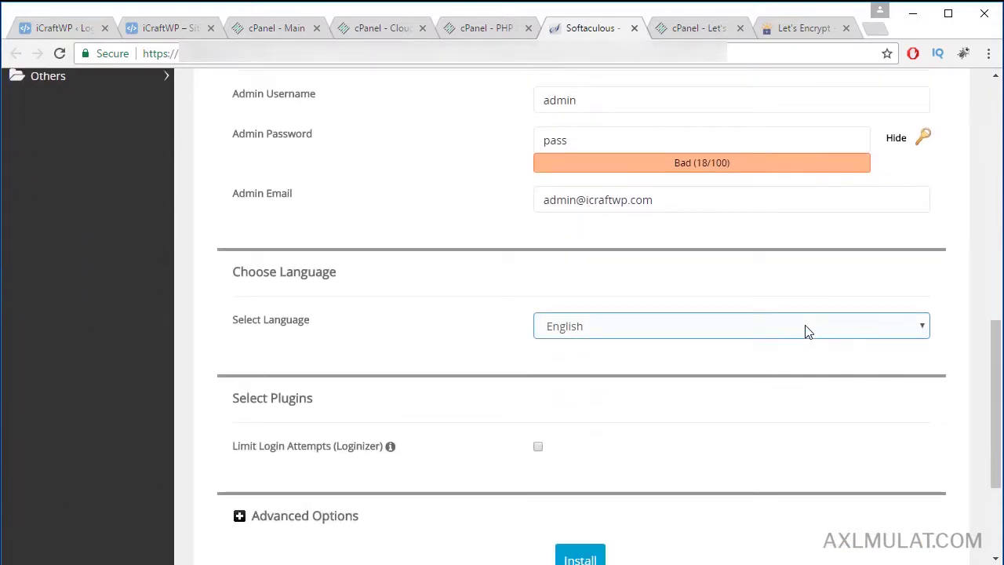
pyautogui.scroll(-3, 808, 331)
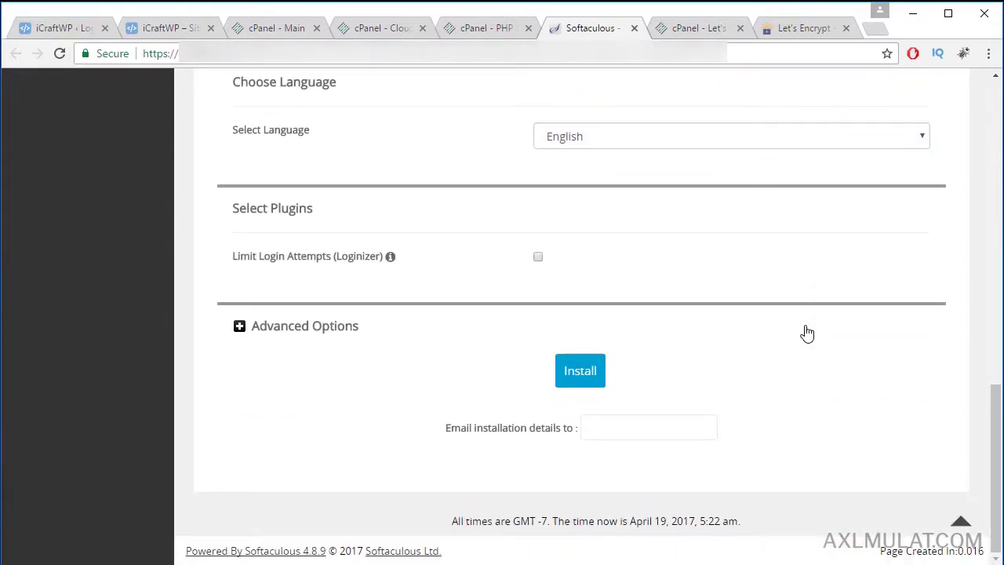
pyautogui.scroll(1, 808, 332)
pyautogui.scroll(1, 834, 430)
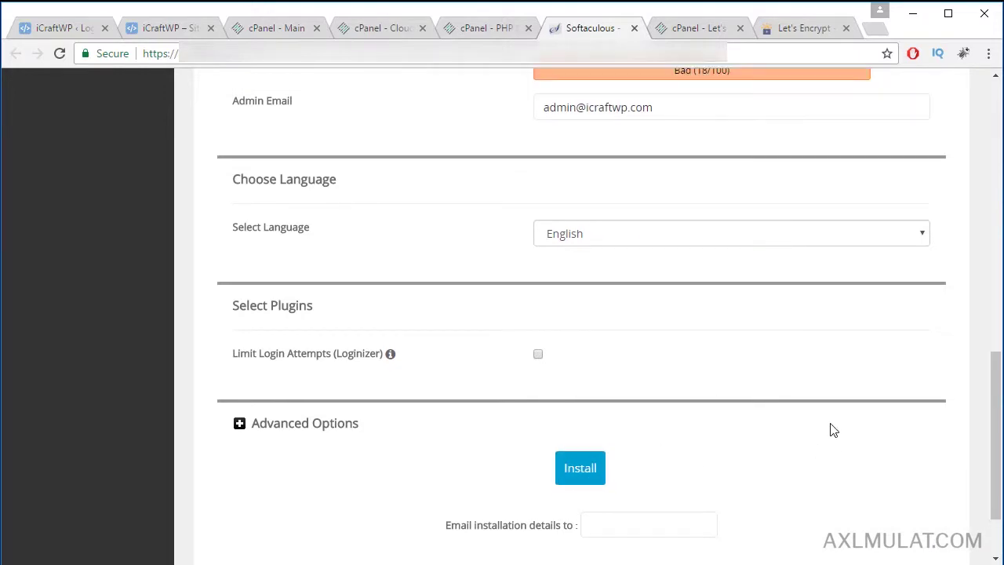
pyautogui.scroll(7, 834, 424)
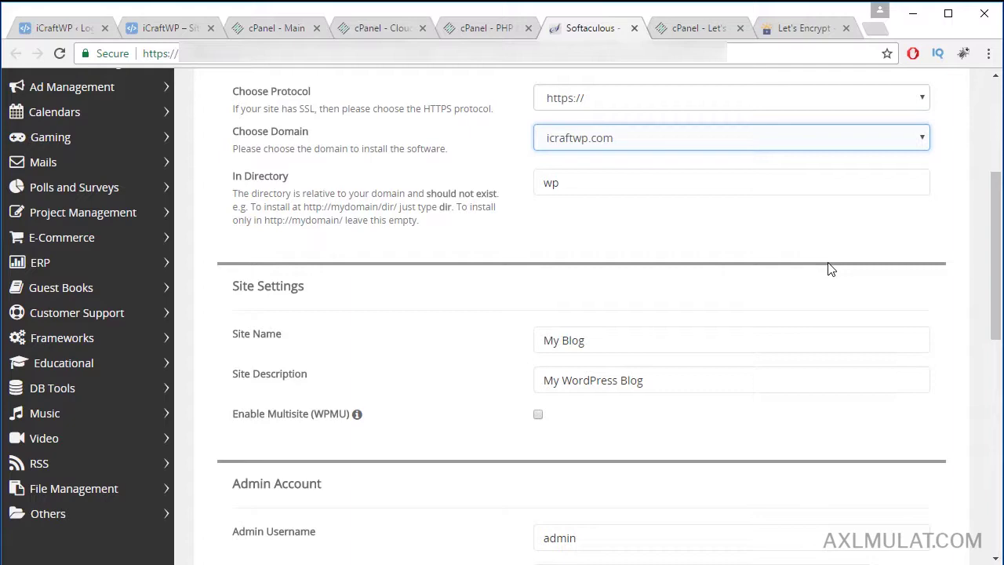
pyautogui.scroll(3, 832, 270)
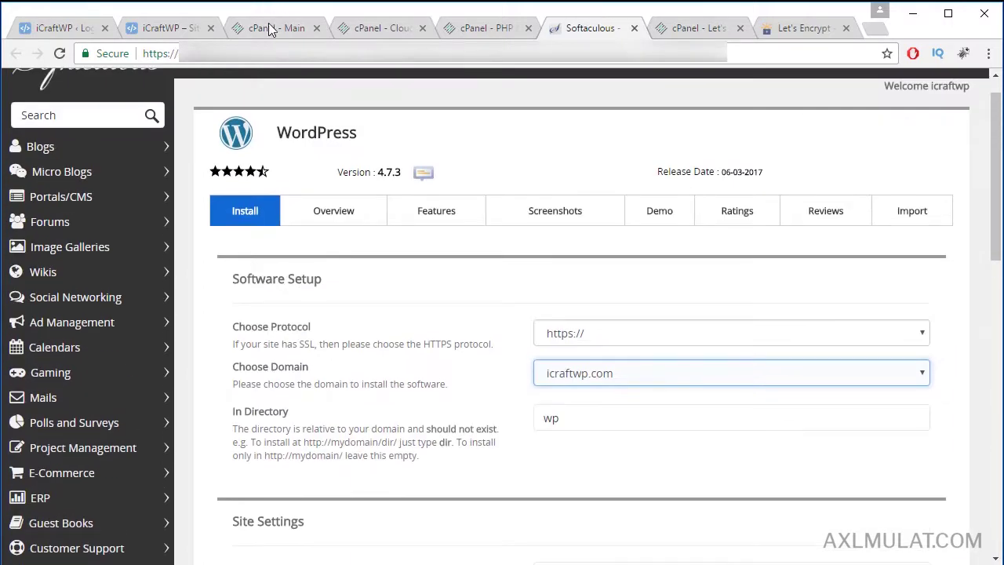
# Step: Return to the cPanel main page and look back over the preferences, advanced, software and security tools
pyautogui.click(269, 26)
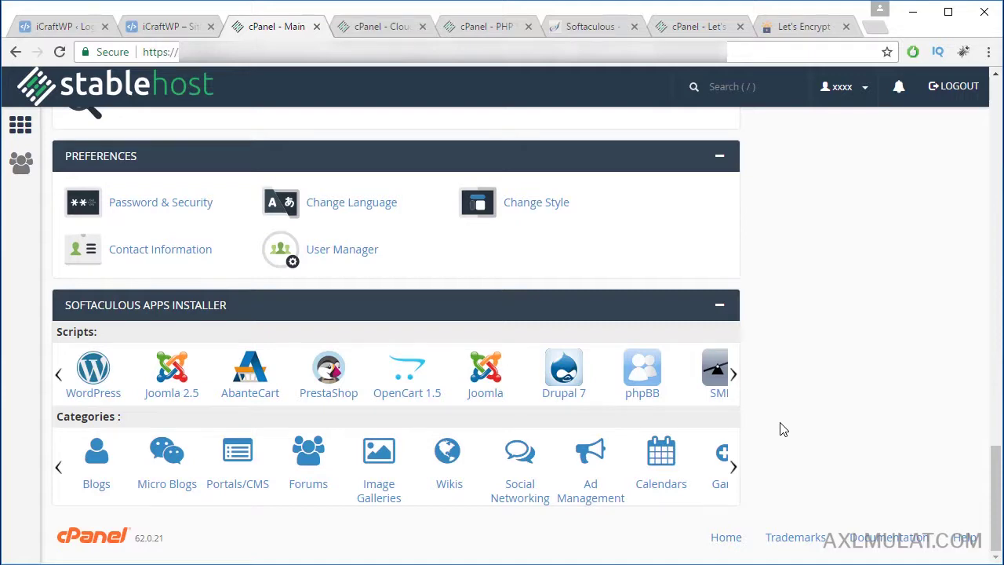
pyautogui.scroll(3, 770, 408)
pyautogui.scroll(2, 765, 400)
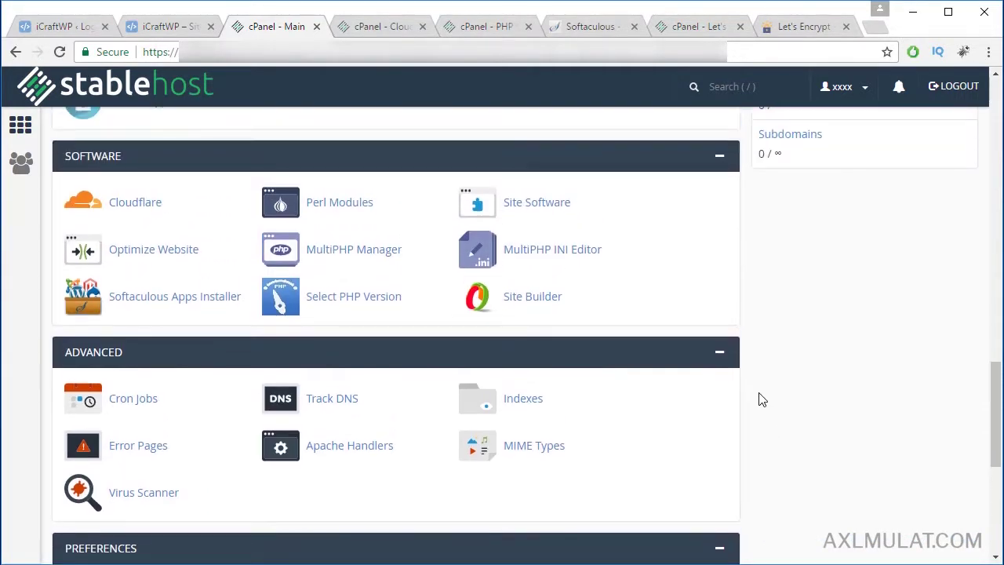
pyautogui.scroll(2, 760, 398)
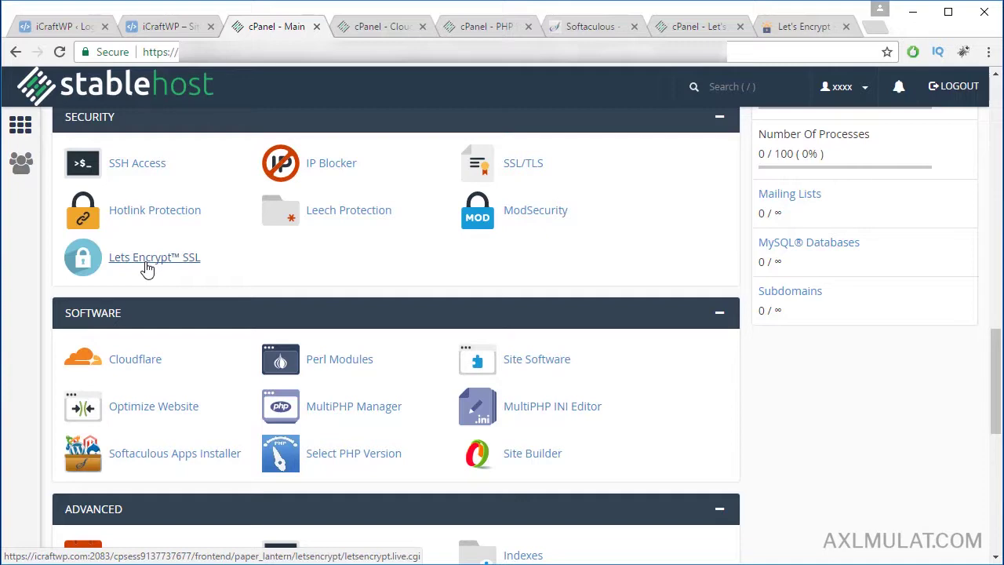
# Step: Open axlmulat.com/deal/stablehost-web-hosting-ssd-powered-40-discount/ in a new browser tab
pyautogui.click(876, 28)
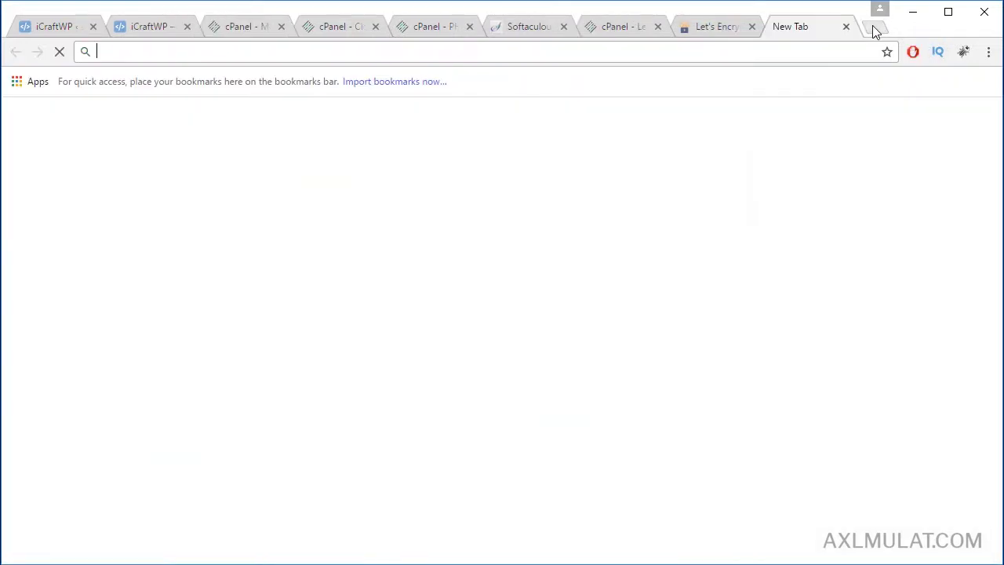
pyautogui.write('http://axlmulat.com/deal/stablehost-web-hosting-ssd-powered-40-discount/')
pyautogui.press('Return')
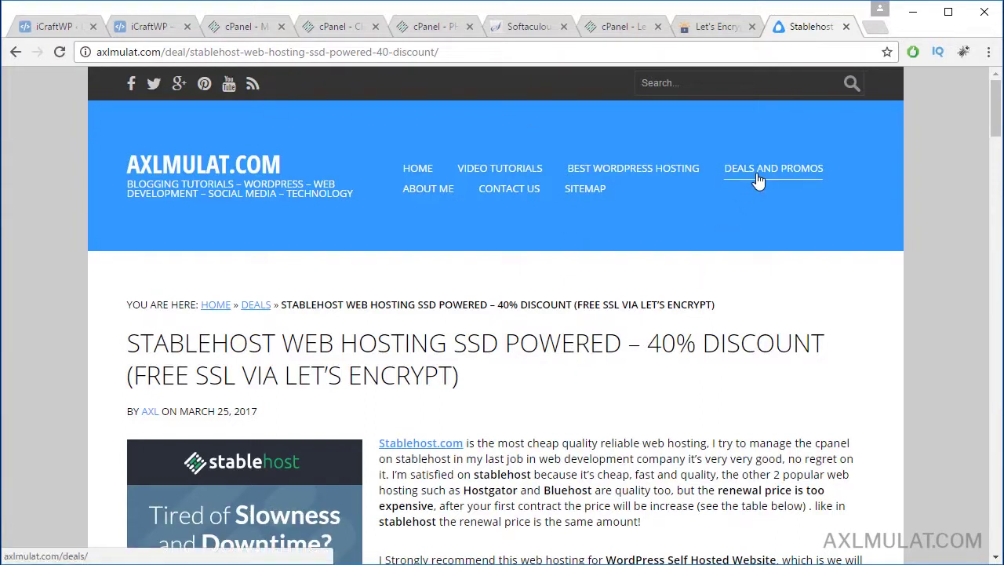
# Step: Review the StableHost deal article's introduction, 40% discount coupon section and list of hosting features, including free SSL via Let's Encrypt
pyautogui.scroll(-3, 757, 179)
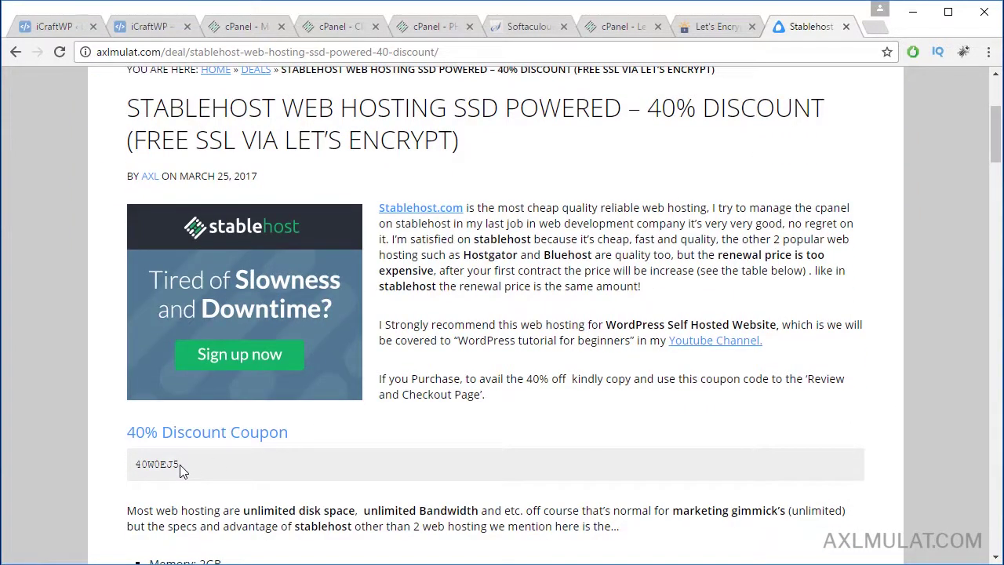
pyautogui.scroll(-1, 542, 450)
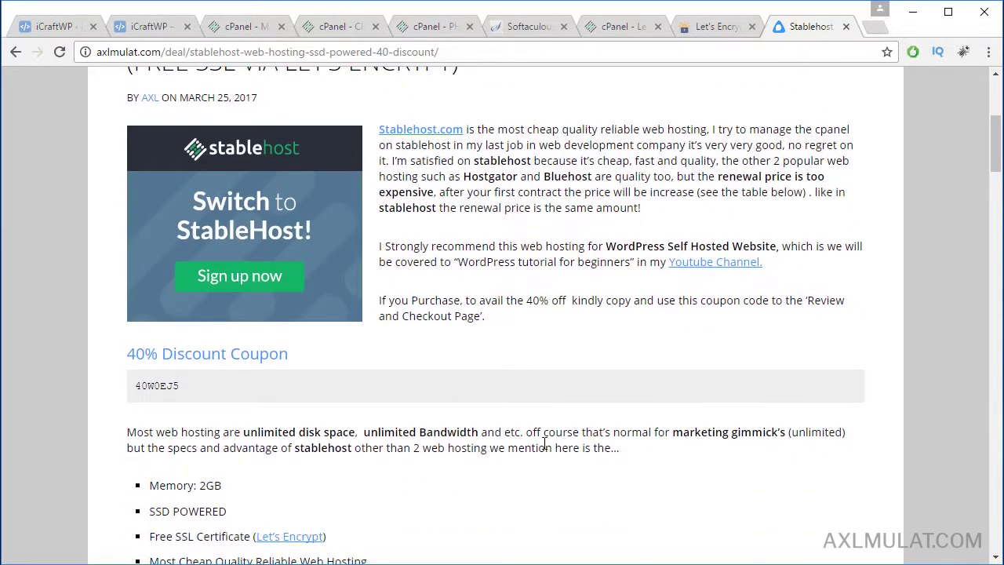
pyautogui.scroll(-1, 545, 445)
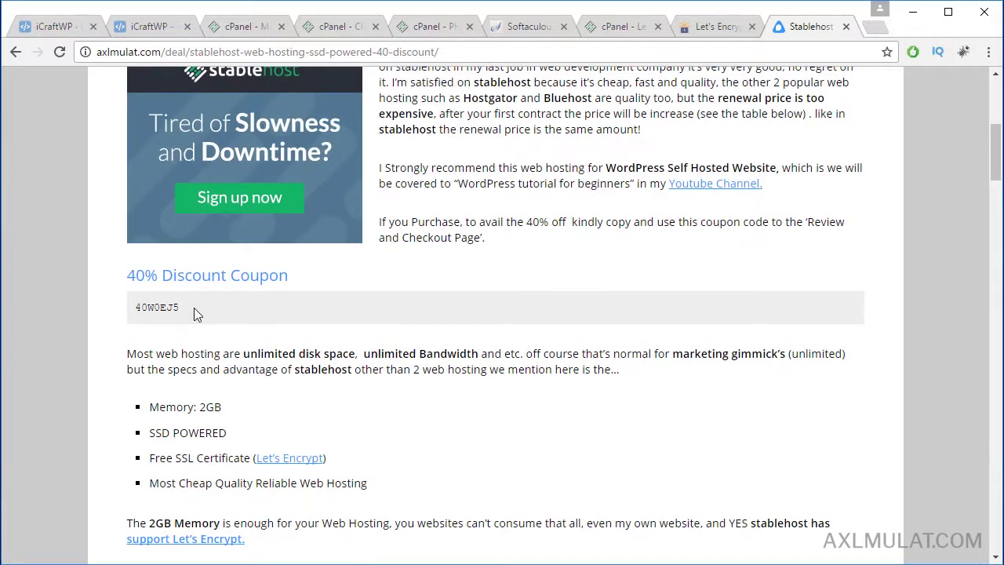
pyautogui.scroll(-2, 373, 289)
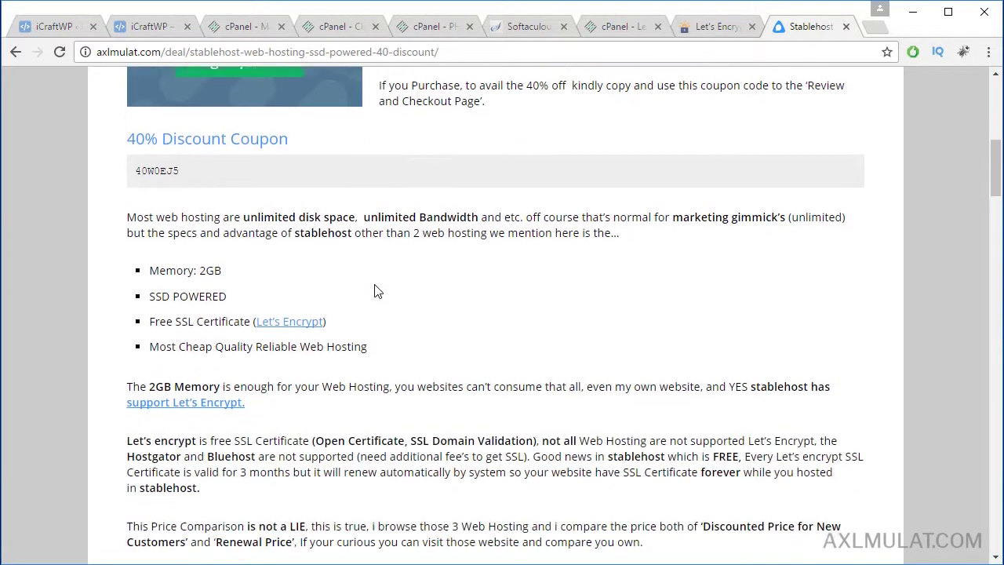
pyautogui.scroll(-1, 520, 287)
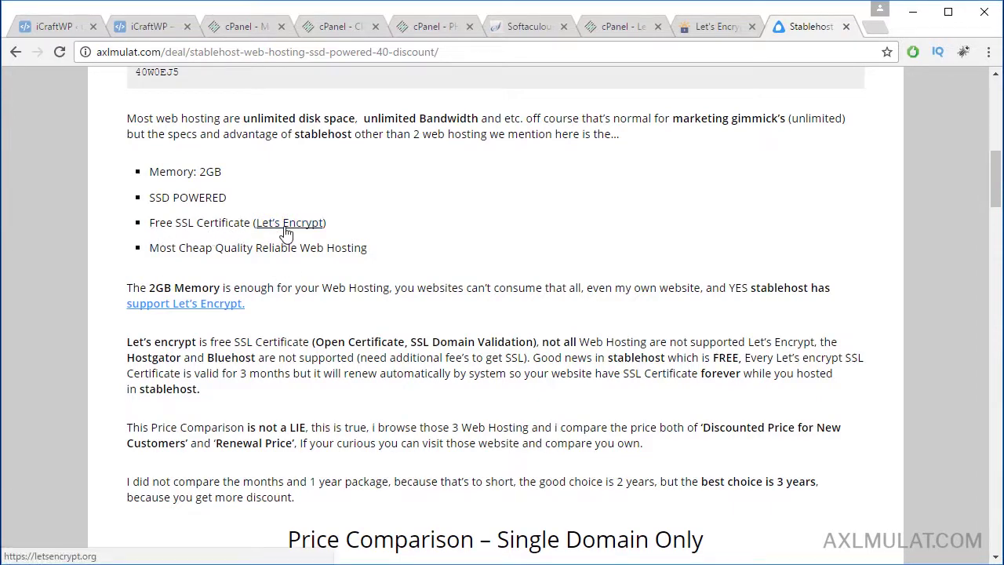
# Step: Compare the discounted and renewal prices of Stablehost, Hostgator and Bluehost in the single domain and unlimited domains tables
pyautogui.scroll(-3, 488, 225)
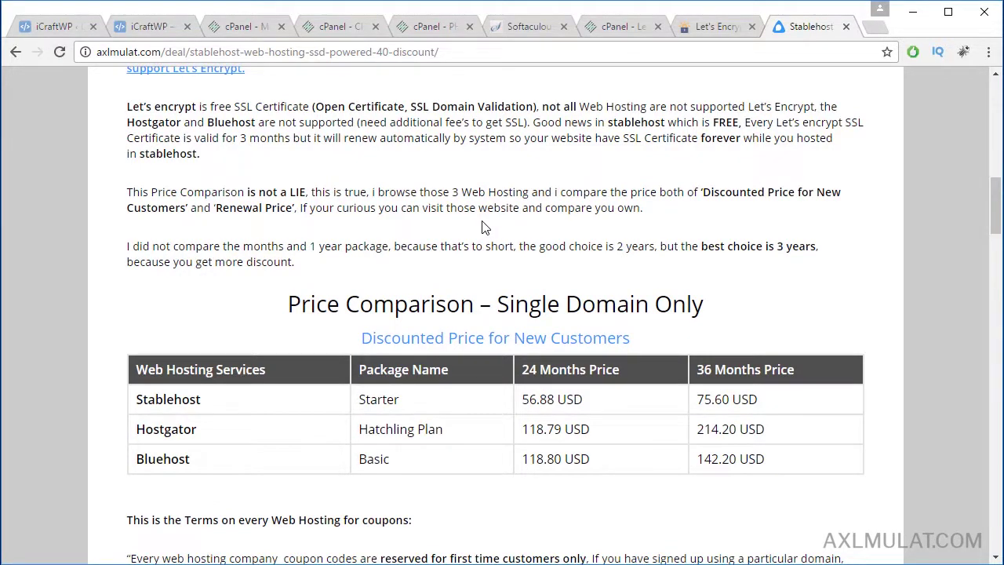
pyautogui.scroll(-1, 482, 227)
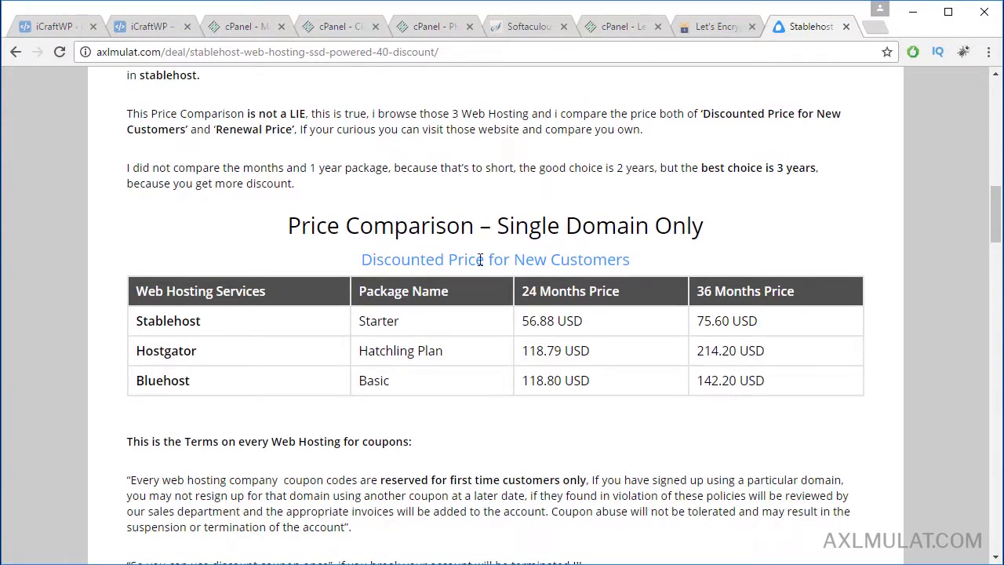
pyautogui.scroll(-1, 538, 234)
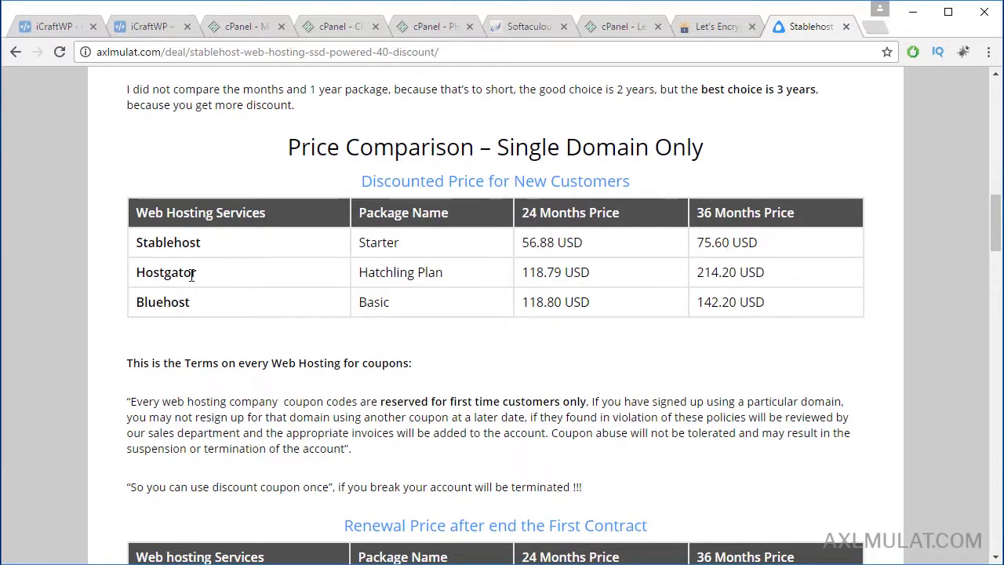
pyautogui.scroll(-3, 487, 287)
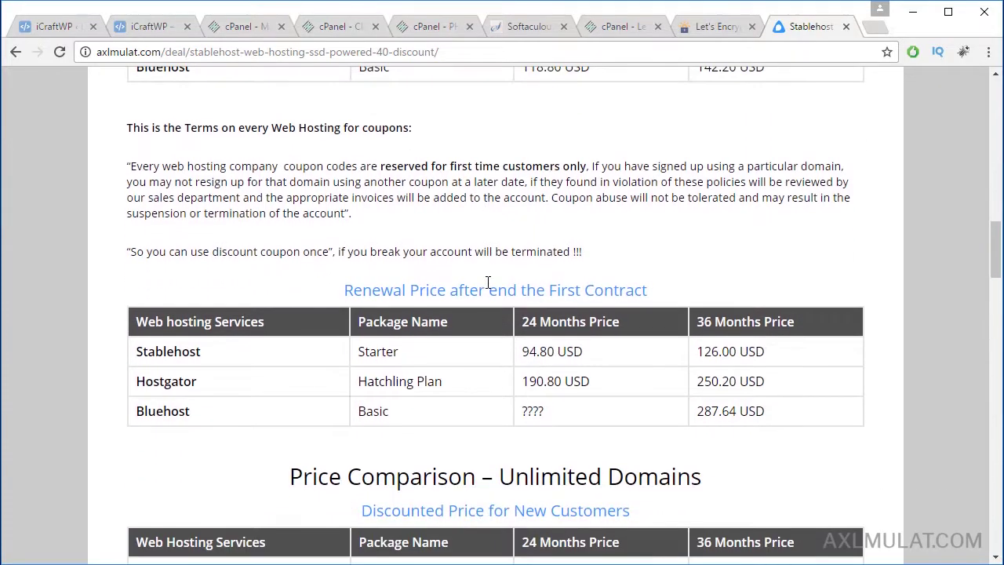
pyautogui.scroll(-1, 553, 291)
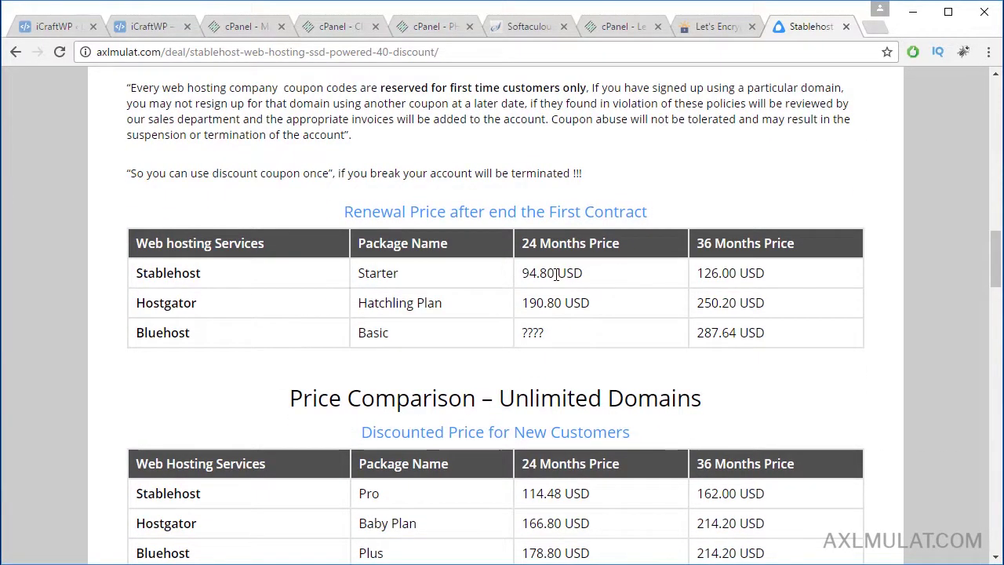
pyautogui.scroll(-1, 510, 284)
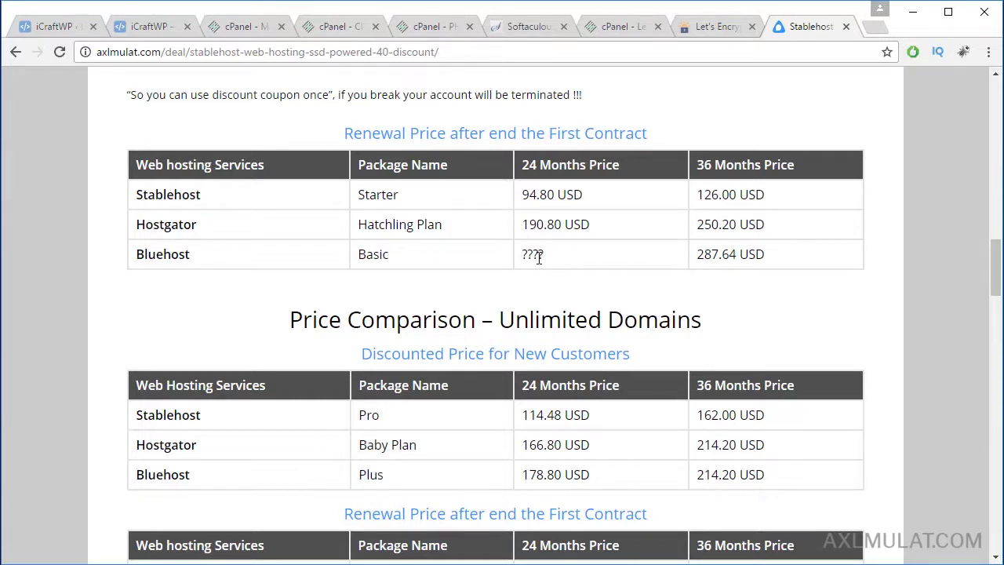
pyautogui.scroll(-1, 539, 257)
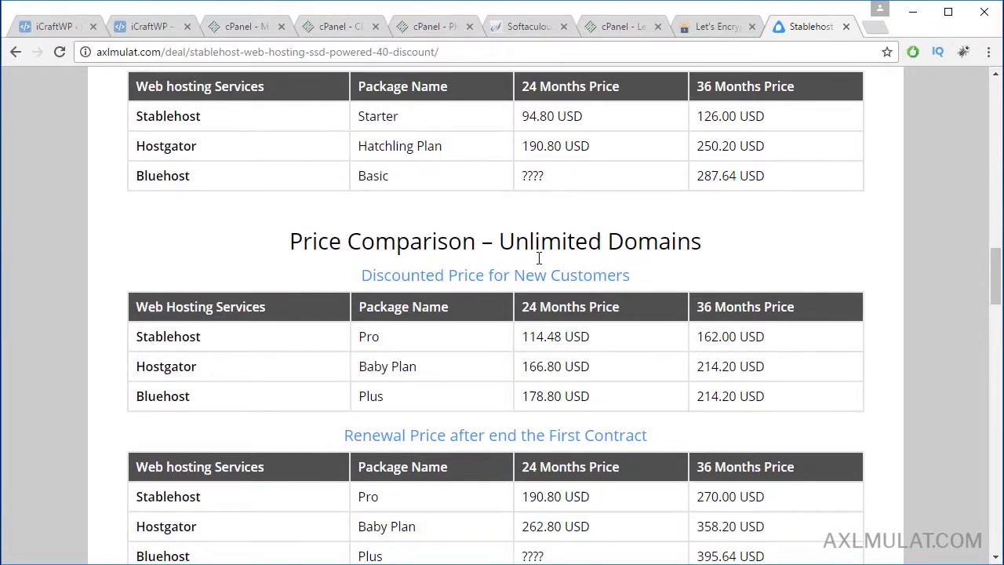
pyautogui.scroll(-1, 540, 259)
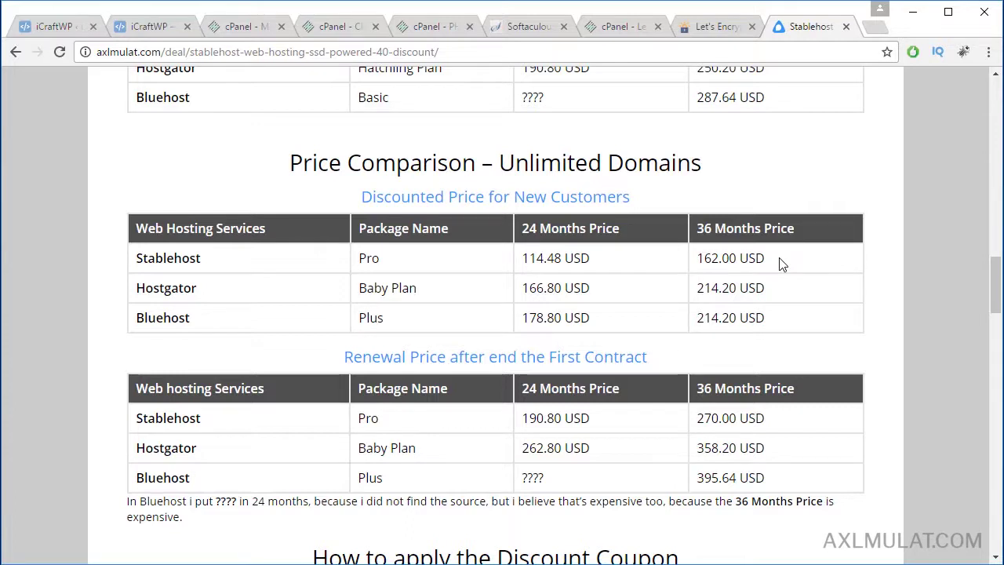
pyautogui.scroll(-1, 781, 265)
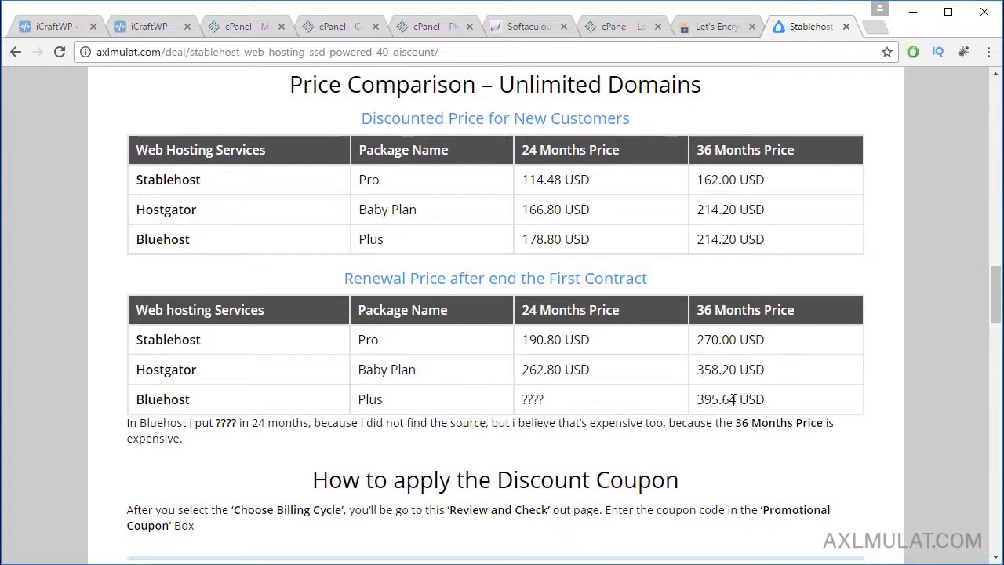
# Step: Look at the instructions for applying the discount coupon at checkout, and return to the beginning of the StableHost deal article
pyautogui.scroll(-5, 828, 402)
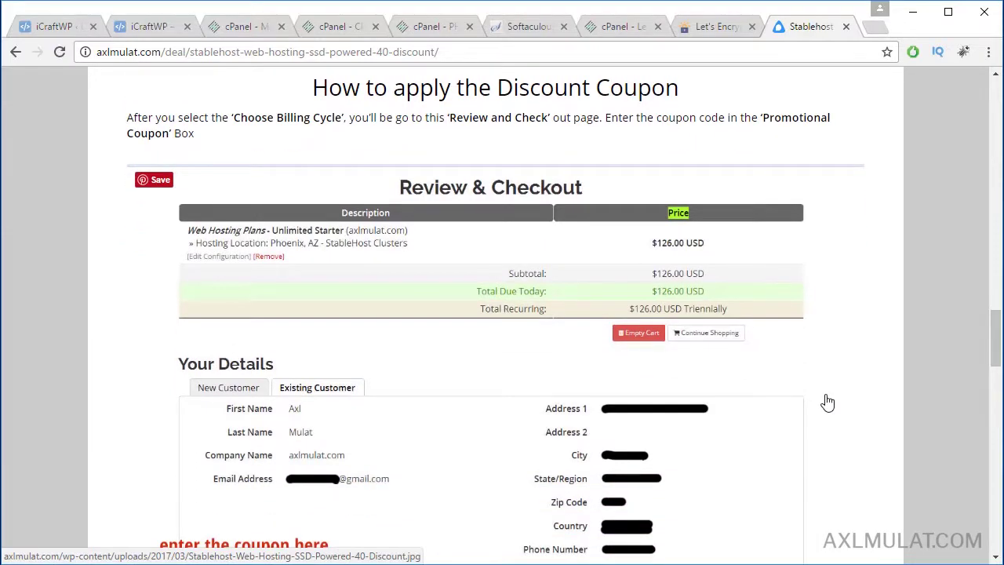
pyautogui.scroll(12, 827, 402)
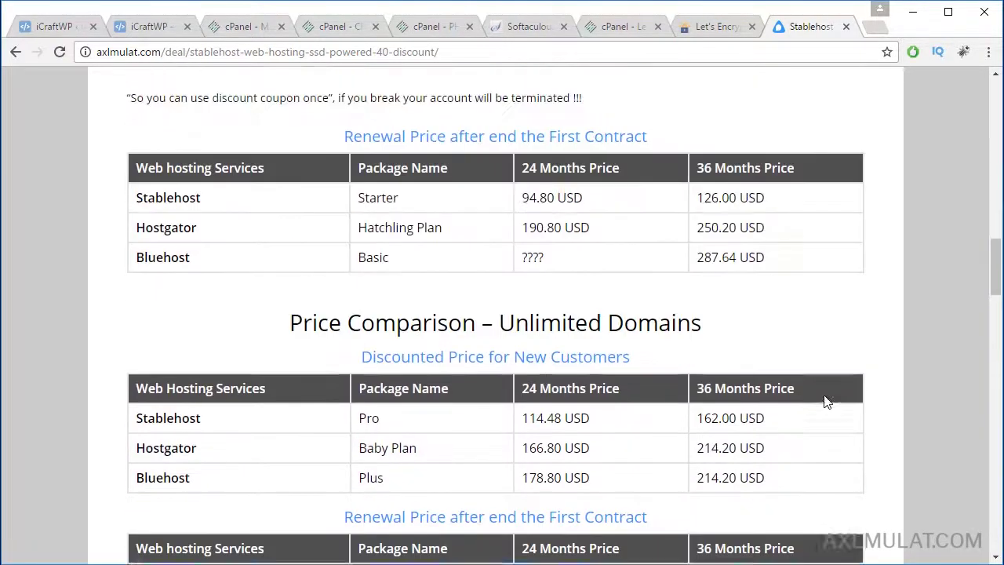
pyautogui.scroll(6, 826, 400)
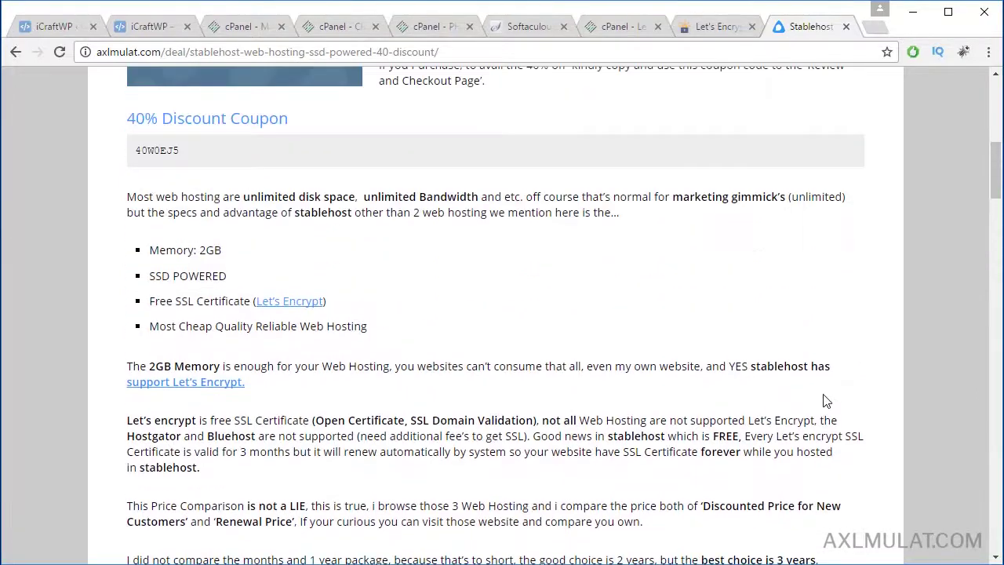
pyautogui.scroll(3, 826, 396)
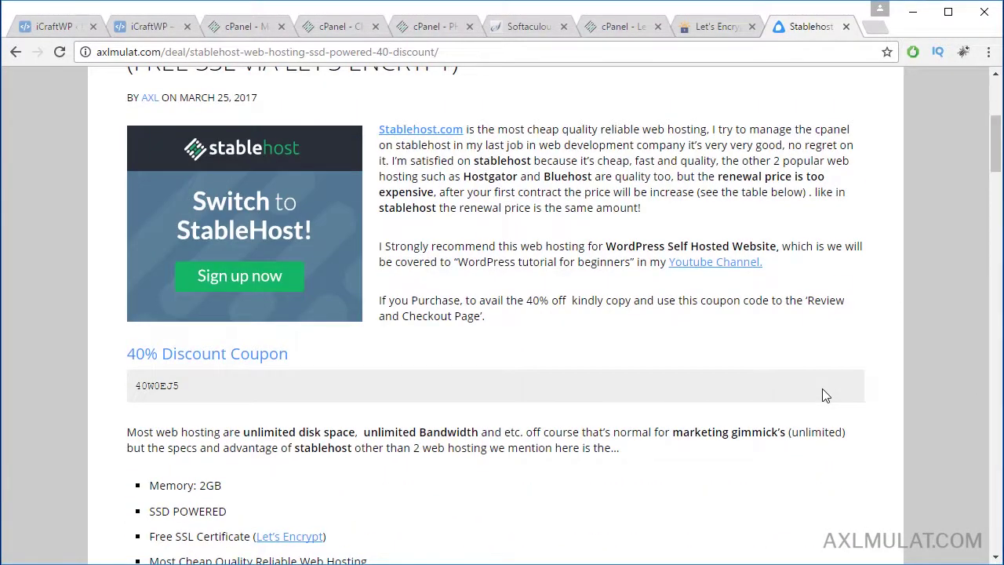
pyautogui.scroll(2, 826, 396)
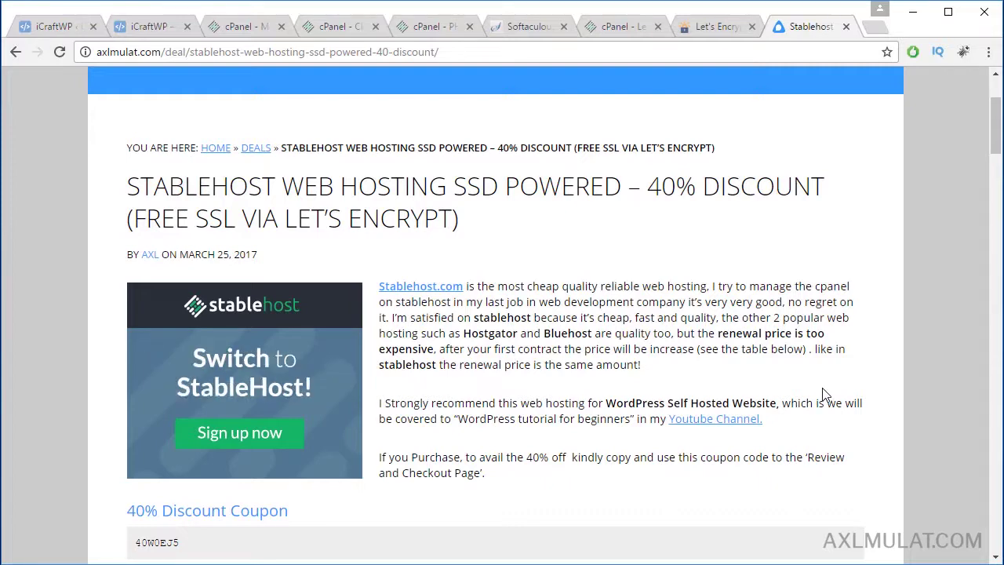
pyautogui.scroll(2, 826, 397)
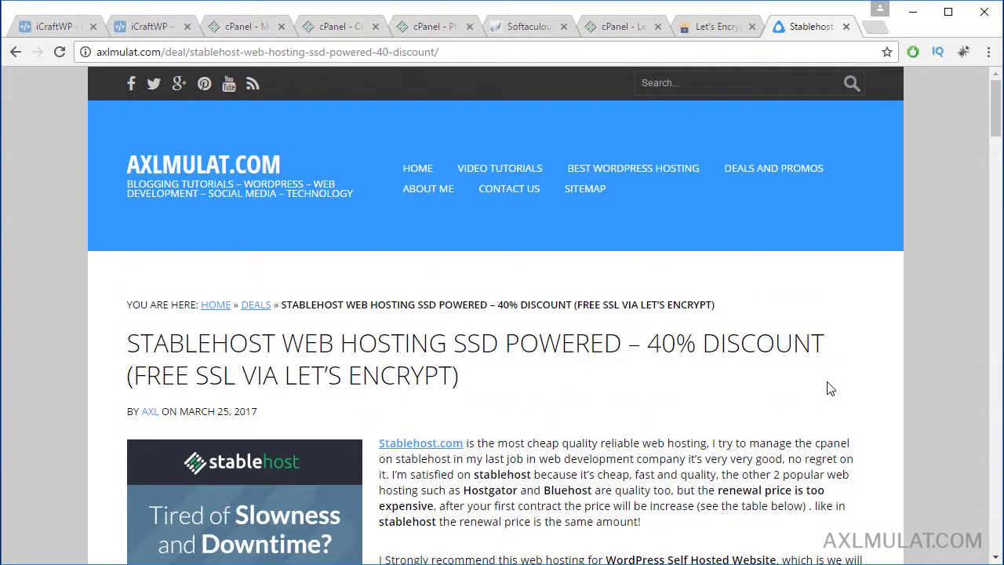